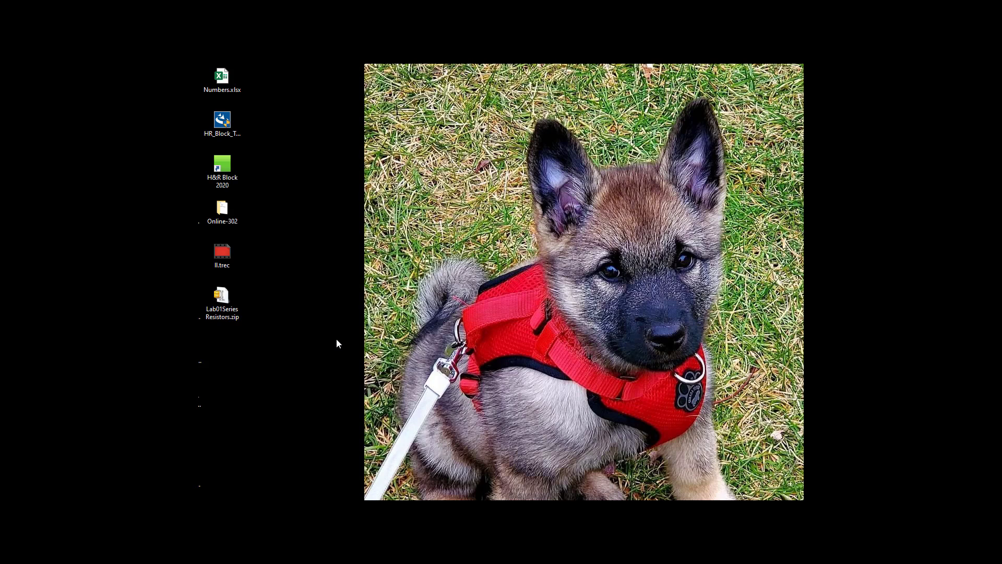
Step: Extract Lab01Series Resistors.zip from the desktop with WinZip's unzip option
{"action": "right_click", "coordinate": [226, 295]}
{"action": "mouse_move", "coordinate": [211, 411]}
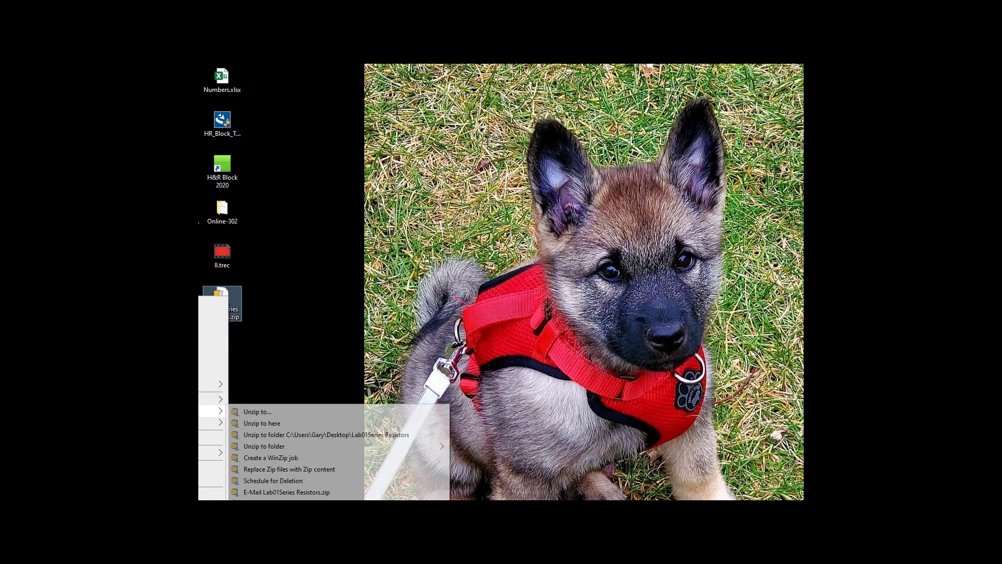
{"action": "left_click", "coordinate": [267, 423]}
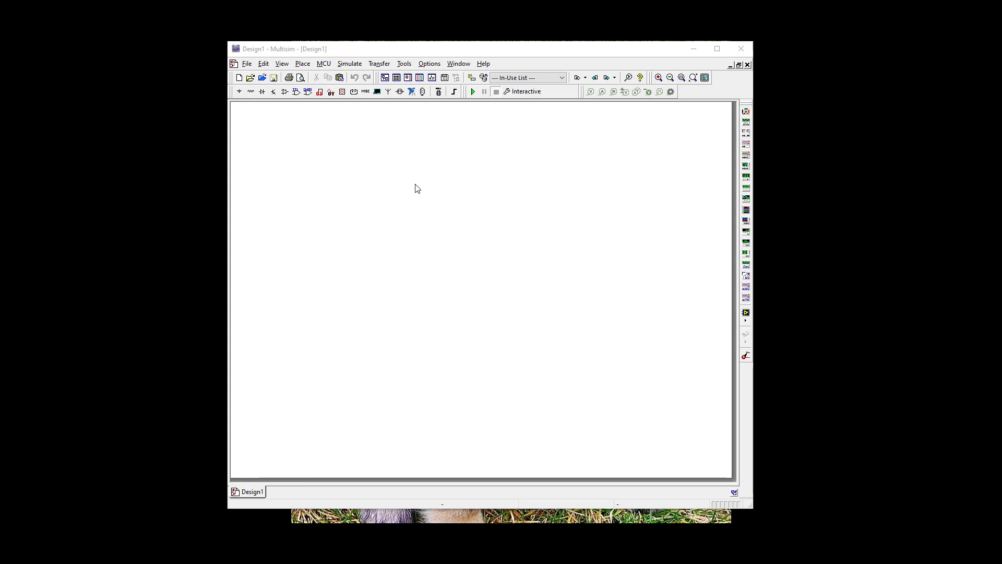
Step: Open Circuit1A.ms8 from the Desktop folder via File > Open
{"action": "left_click", "coordinate": [247, 64]}
{"action": "left_click", "coordinate": [261, 87]}
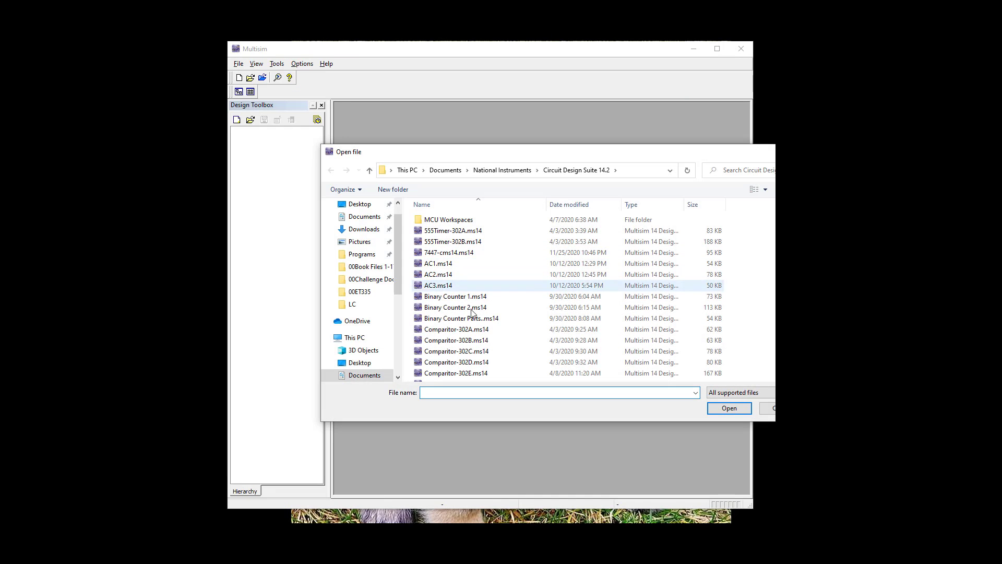
{"action": "scroll", "coordinate": [368, 313], "scroll_direction": "down", "scroll_amount": 2}
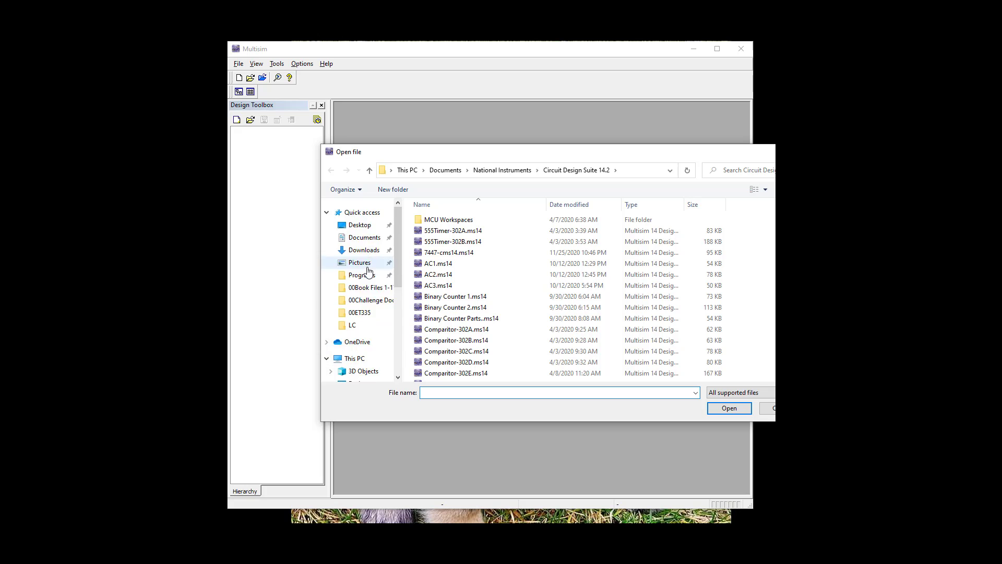
{"action": "left_click", "coordinate": [360, 313]}
{"action": "scroll", "coordinate": [485, 313], "scroll_direction": "down", "scroll_amount": 3}
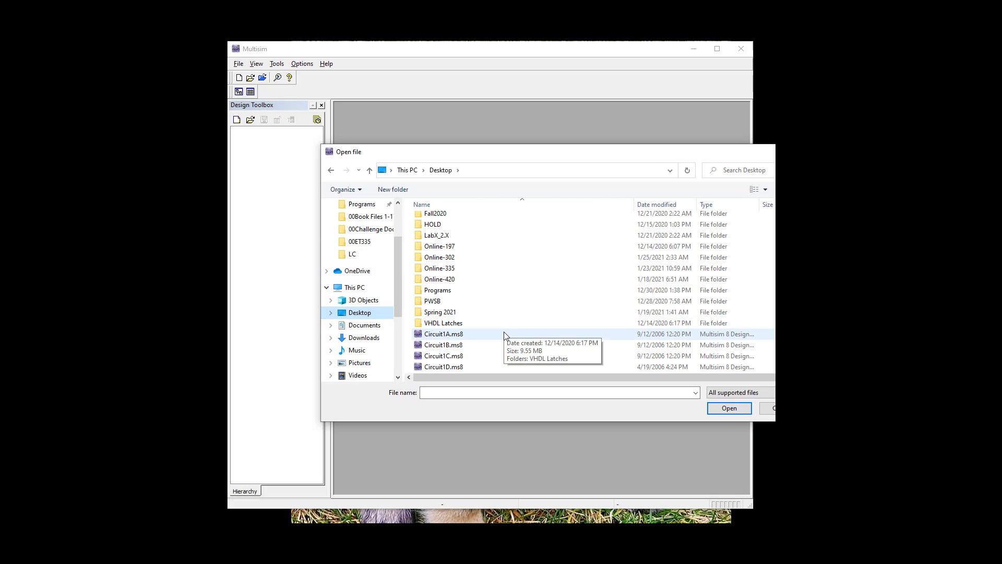
{"action": "left_click", "coordinate": [443, 334]}
{"action": "double_click", "coordinate": [443, 334]}
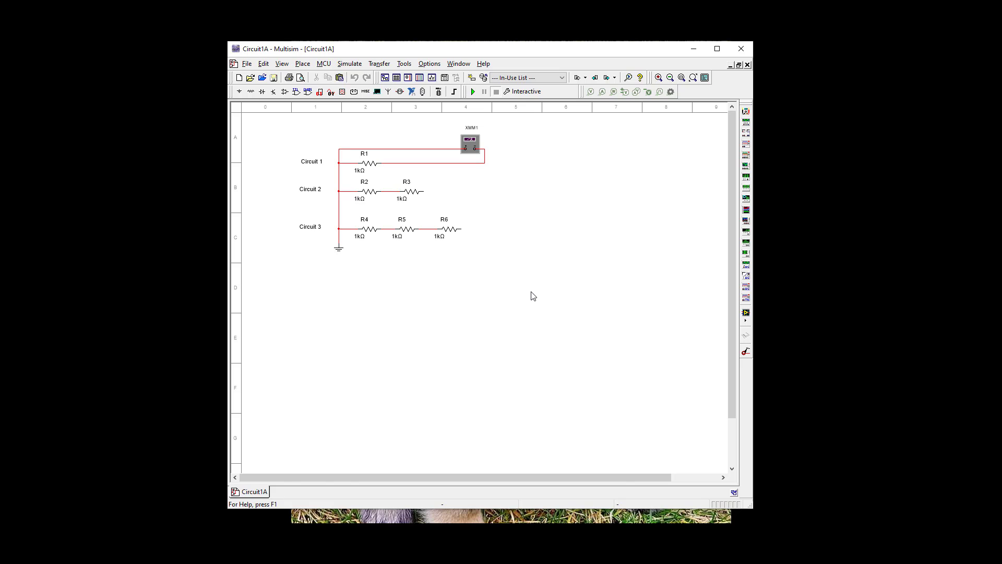
{"action": "scroll", "coordinate": [531, 297], "scroll_direction": "up", "scroll_amount": 3}
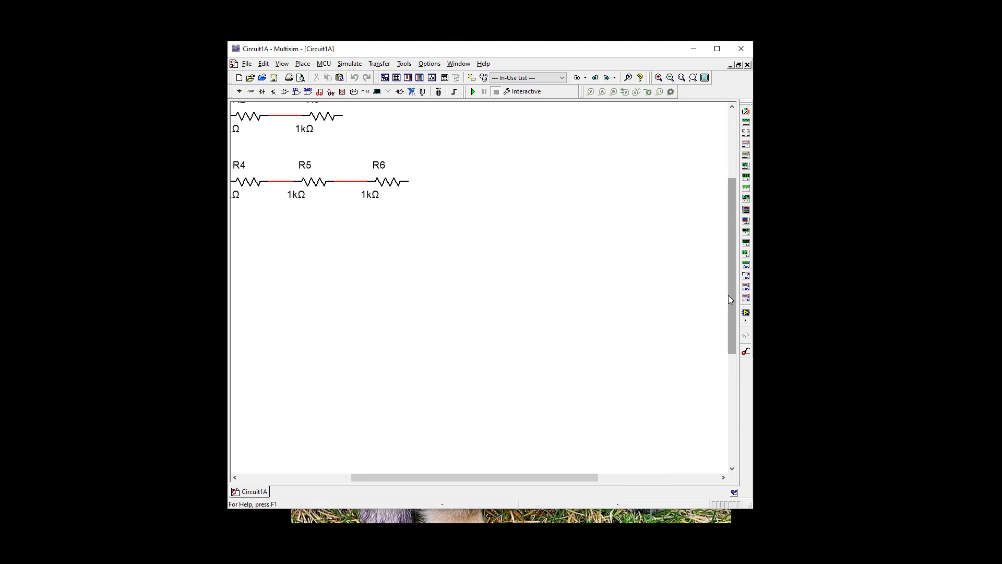
{"action": "left_click_drag", "start_coordinate": [732, 295], "coordinate": [732, 227]}
{"action": "left_click_drag", "start_coordinate": [543, 477], "coordinate": [467, 477]}
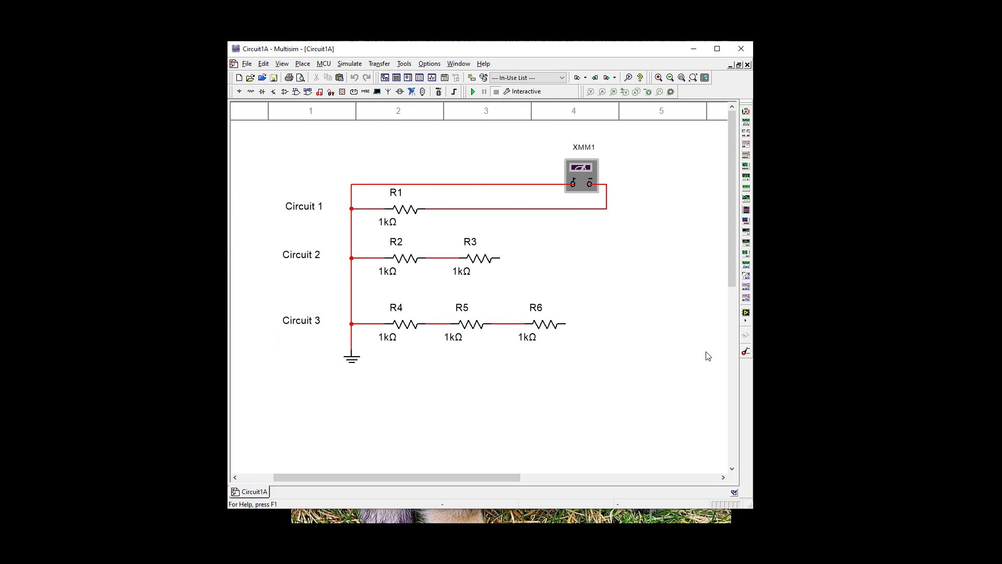
Step: Show the XMM1 multimeter panel beside the circuit and run the simulation, reading 1 kOhm
{"action": "left_click", "coordinate": [585, 176]}
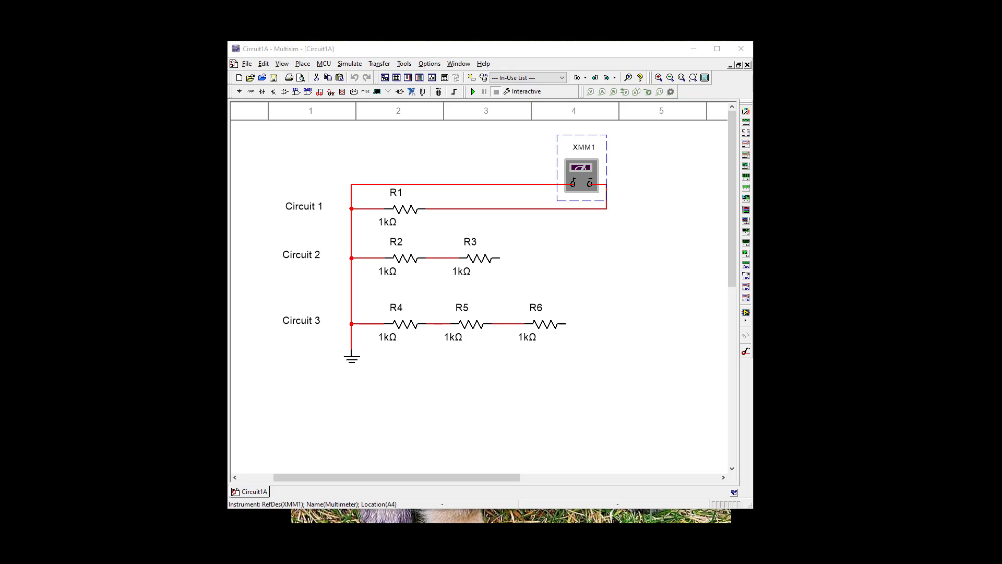
{"action": "double_click", "coordinate": [585, 176]}
{"action": "left_click_drag", "start_coordinate": [462, 292], "coordinate": [626, 245]}
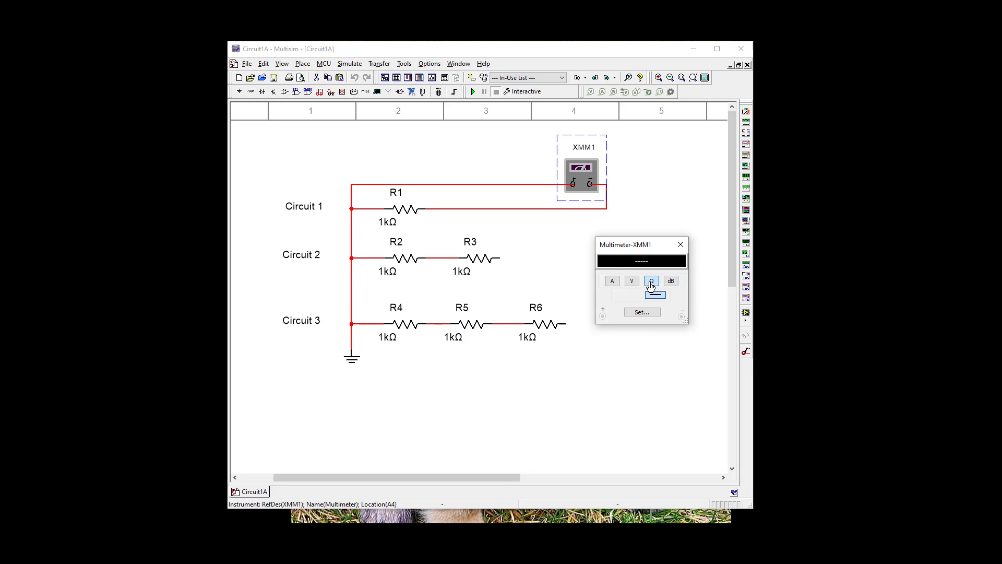
{"action": "left_click", "coordinate": [475, 92]}
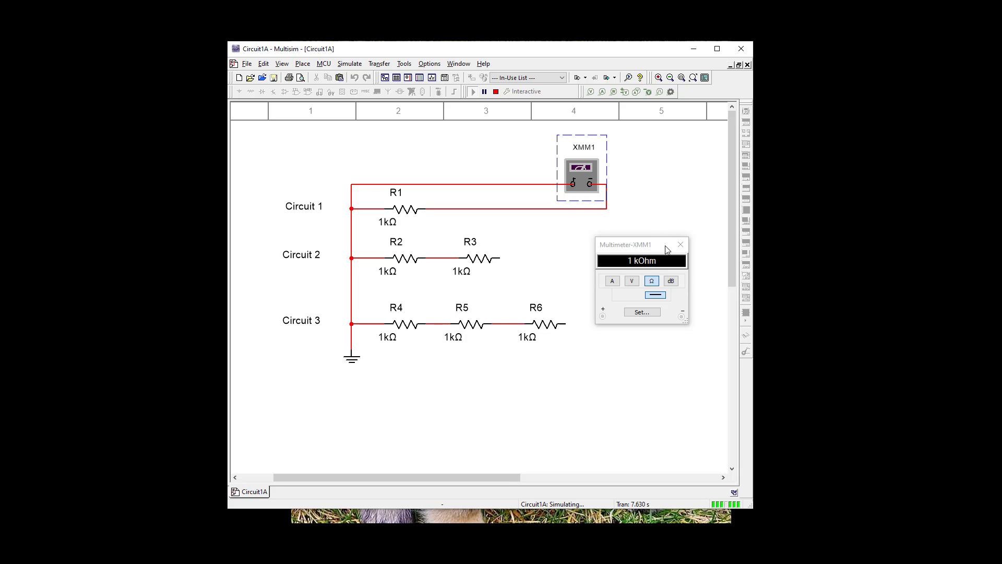
Step: Move the XMM1 lead from R1 to R3's right end, then simulate, reading 2 kOhm
{"action": "left_click_drag", "start_coordinate": [662, 244], "coordinate": [669, 299]}
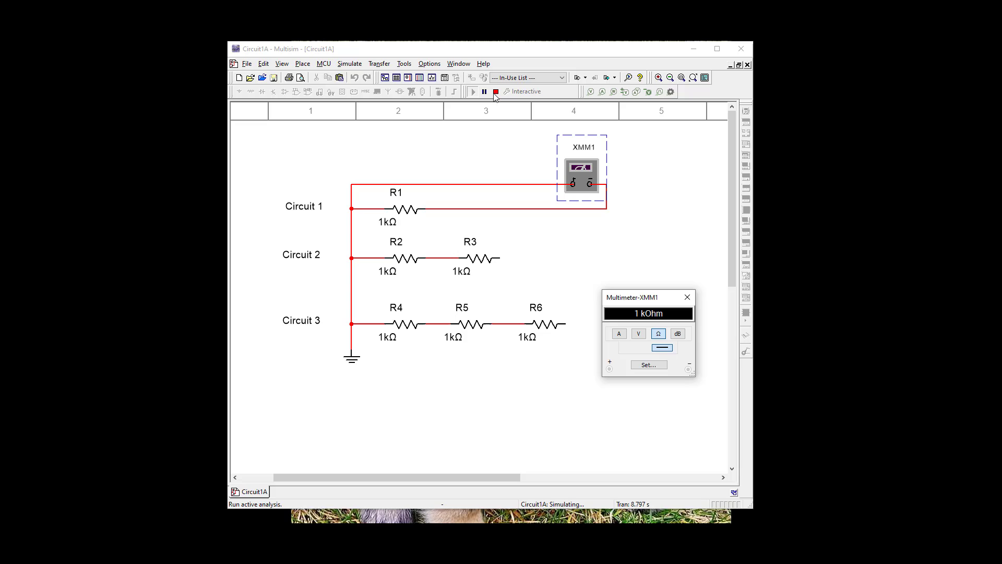
{"action": "left_click", "coordinate": [495, 90]}
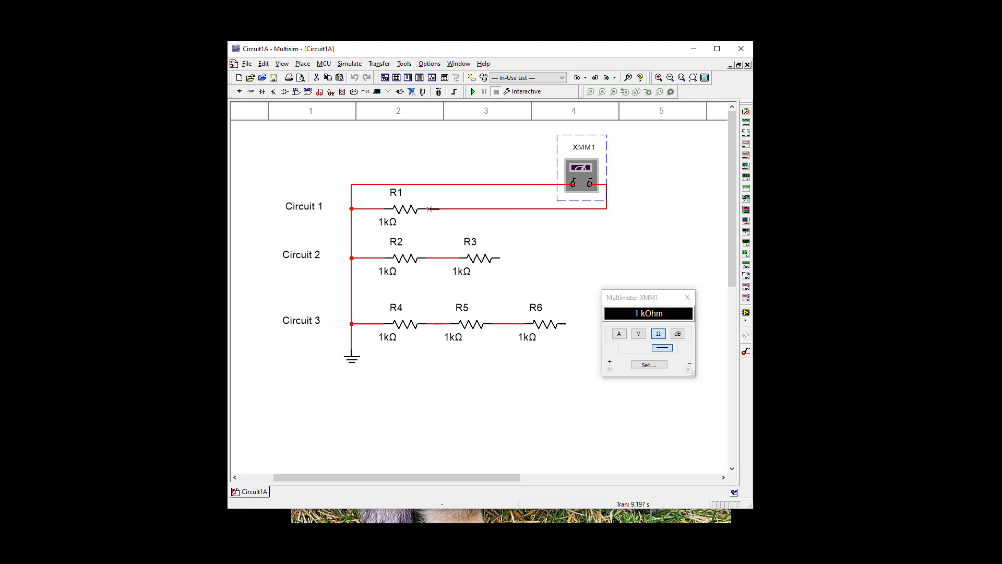
{"action": "left_click", "coordinate": [429, 209]}
{"action": "left_click", "coordinate": [503, 259]}
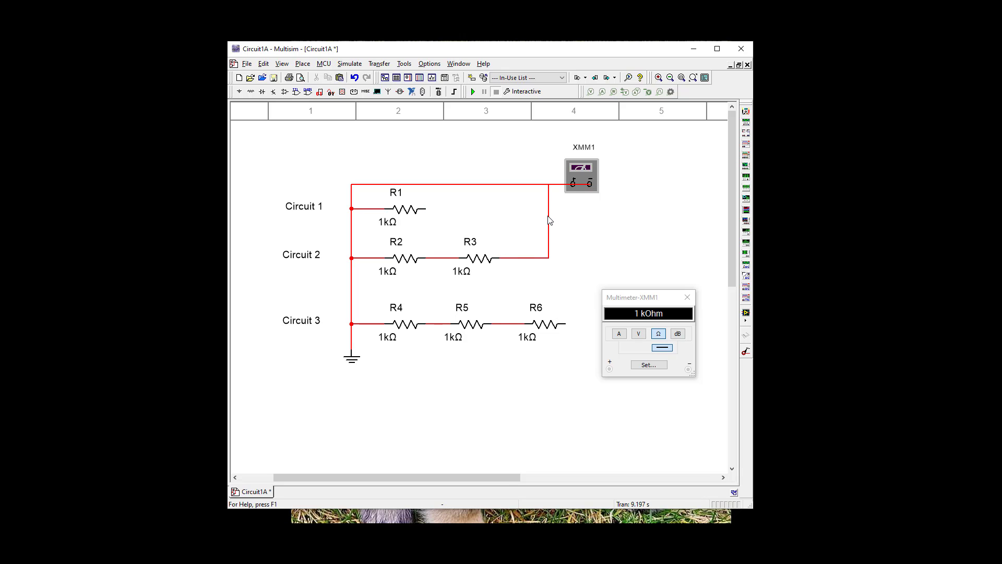
{"action": "left_click_drag", "start_coordinate": [549, 221], "coordinate": [606, 222]}
{"action": "left_click", "coordinate": [472, 92]}
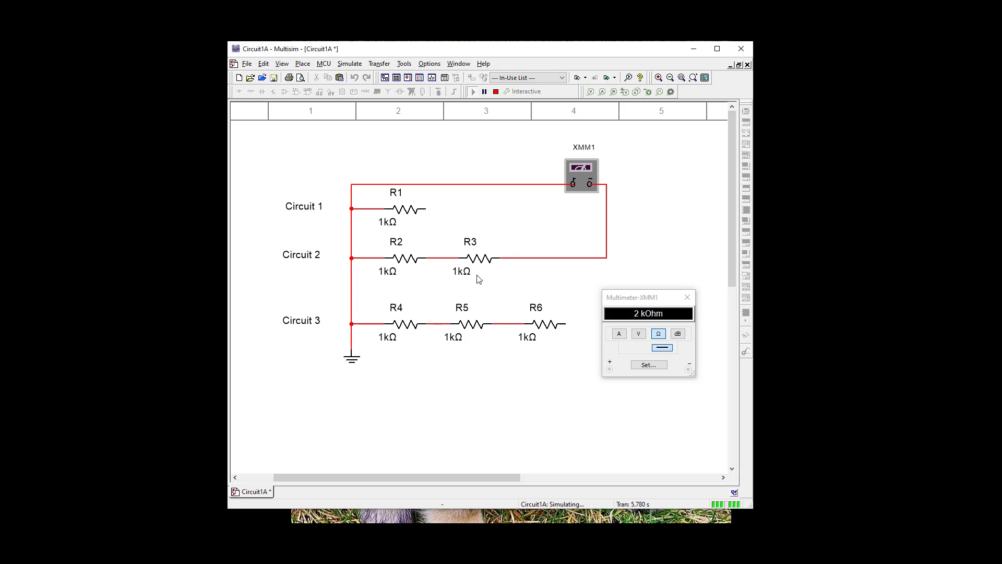
{"action": "left_click", "coordinate": [497, 92]}
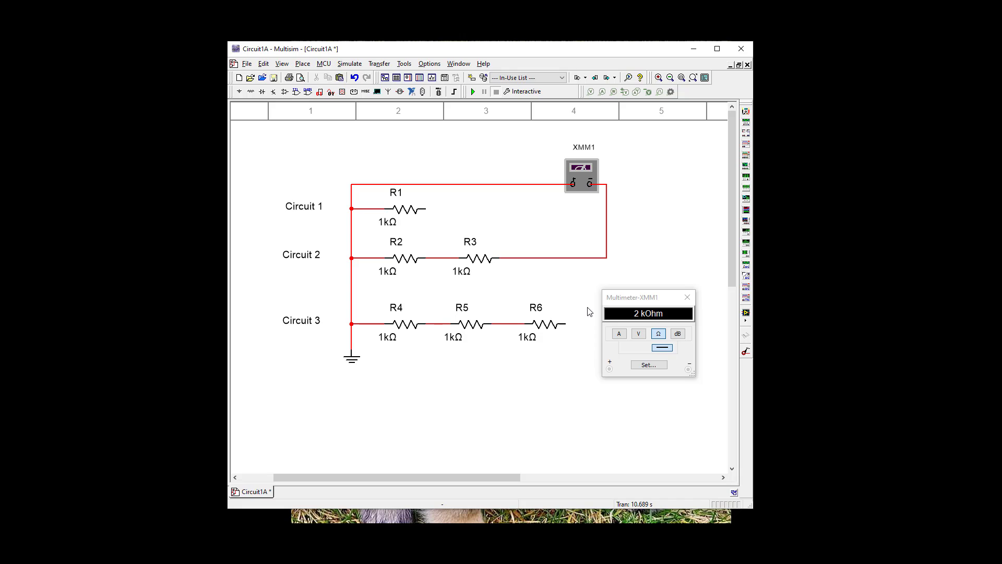
Step: Replace the R3 meter wire with one from XMM1 to R6's right end and simulate, reading 3 kOhm
{"action": "left_click", "coordinate": [568, 258]}
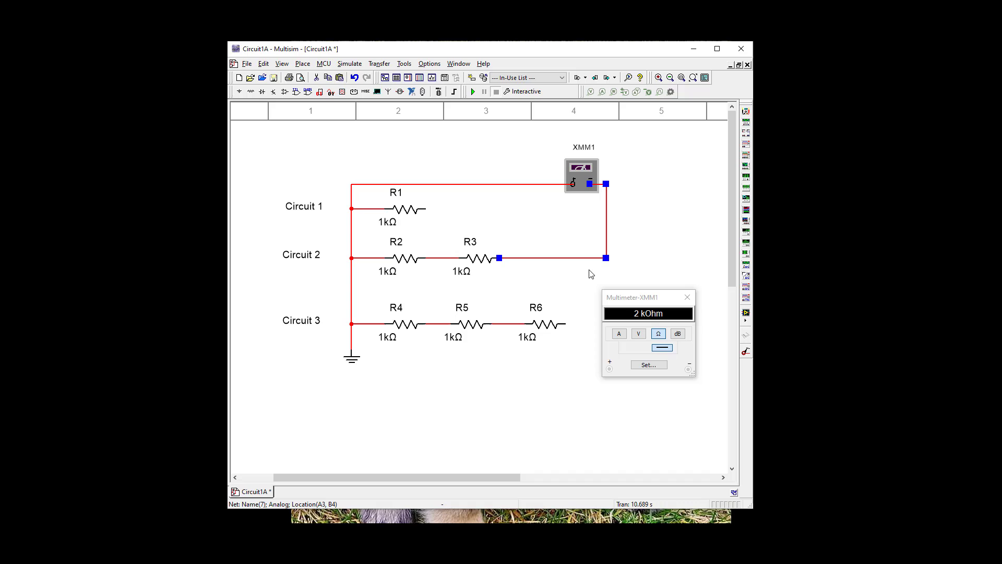
{"action": "key", "text": "Delete"}
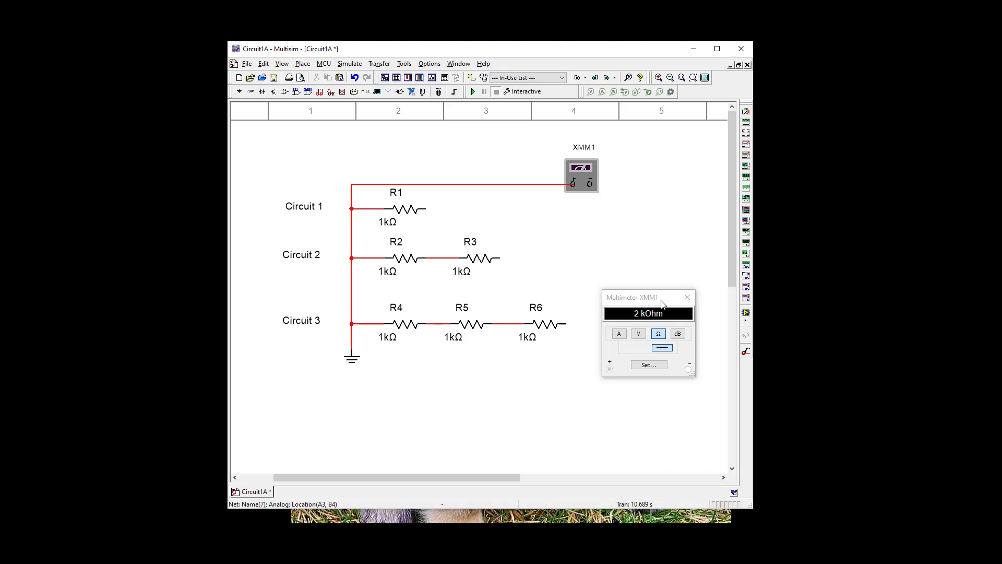
{"action": "left_click_drag", "start_coordinate": [662, 299], "coordinate": [651, 384]}
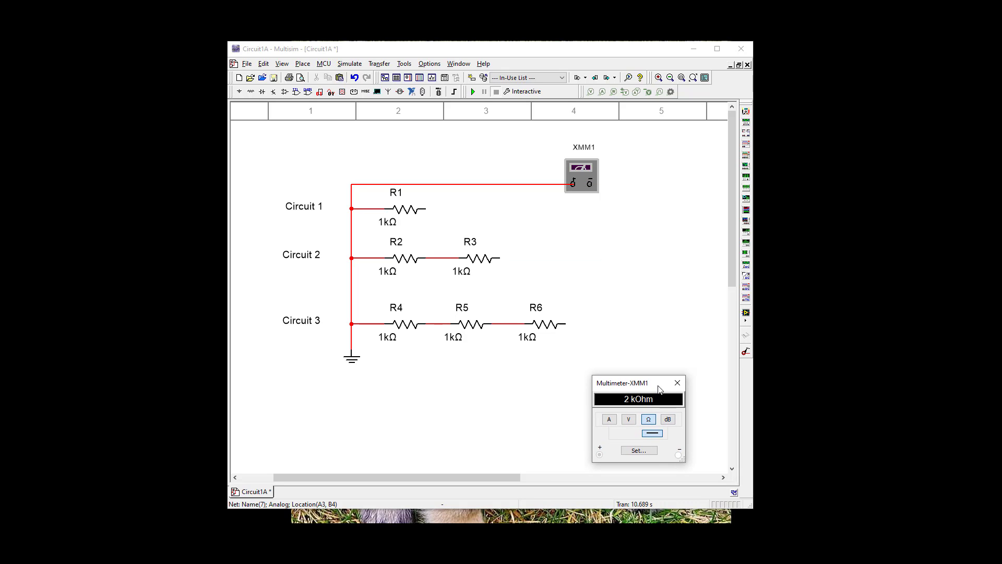
{"action": "left_click", "coordinate": [589, 183]}
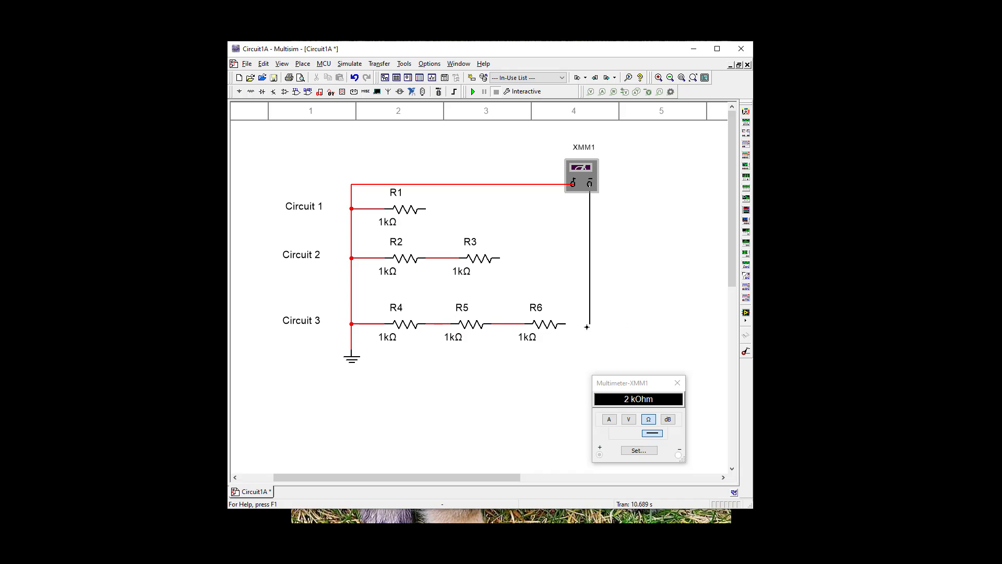
{"action": "left_click", "coordinate": [571, 324]}
{"action": "left_click", "coordinate": [566, 324]}
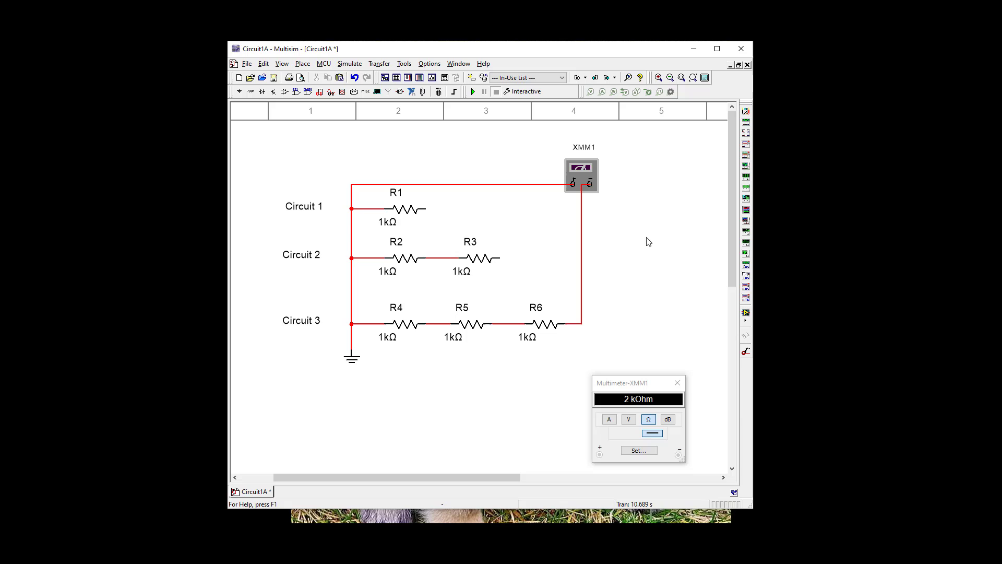
{"action": "left_click", "coordinate": [475, 91]}
{"action": "mouse_move", "coordinate": [634, 384]}
{"action": "left_mouse_down"}
{"action": "mouse_move", "coordinate": [643, 271]}
{"action": "mouse_move", "coordinate": [686, 263]}
{"action": "left_mouse_up"}
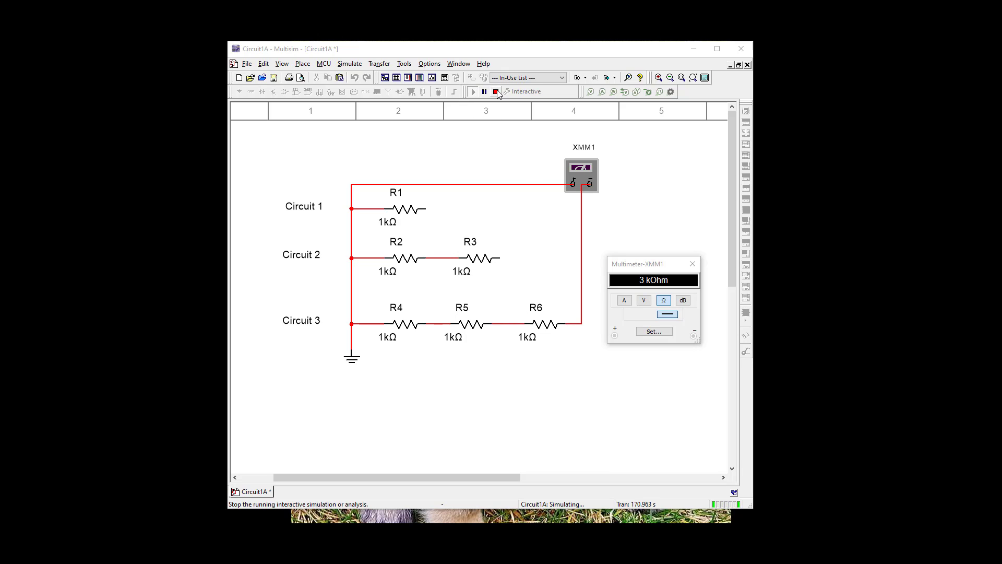
Step: Set R1 to 300 Ω, dismissing the simulation-running warning
{"action": "left_click", "coordinate": [409, 212]}
{"action": "double_click", "coordinate": [410, 211]}
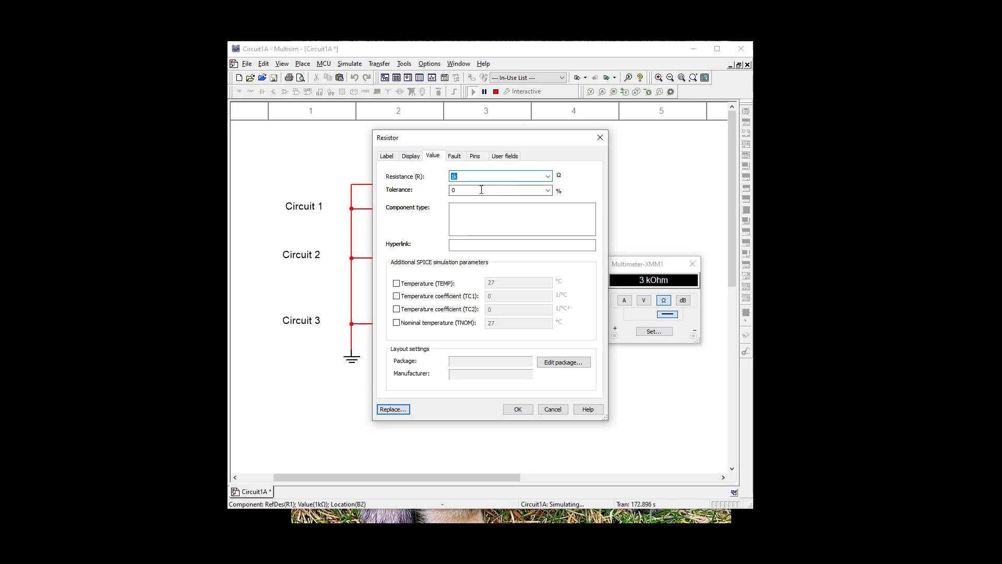
{"action": "type", "text": "3"}
{"action": "type", "text": "00"}
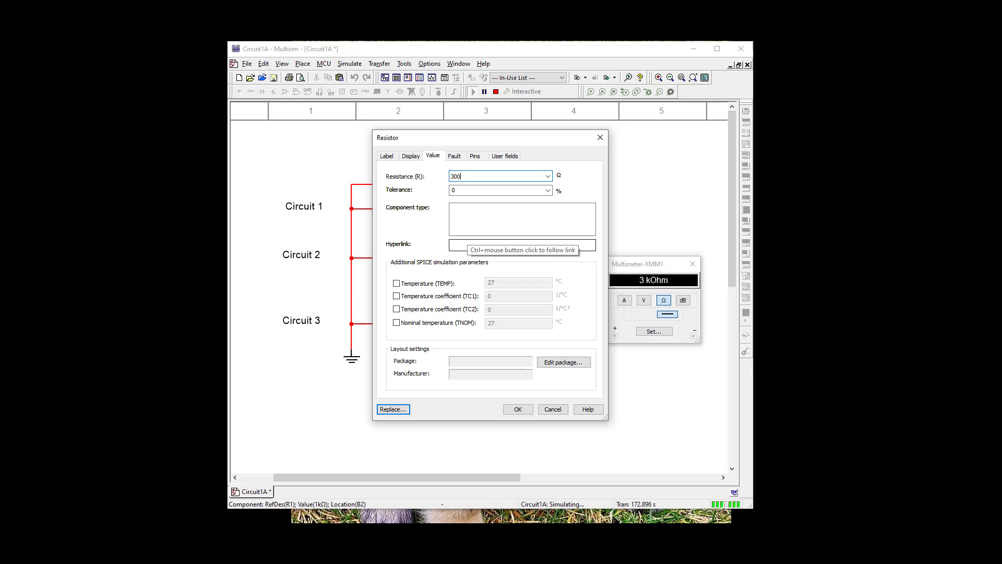
{"action": "left_click", "coordinate": [518, 410]}
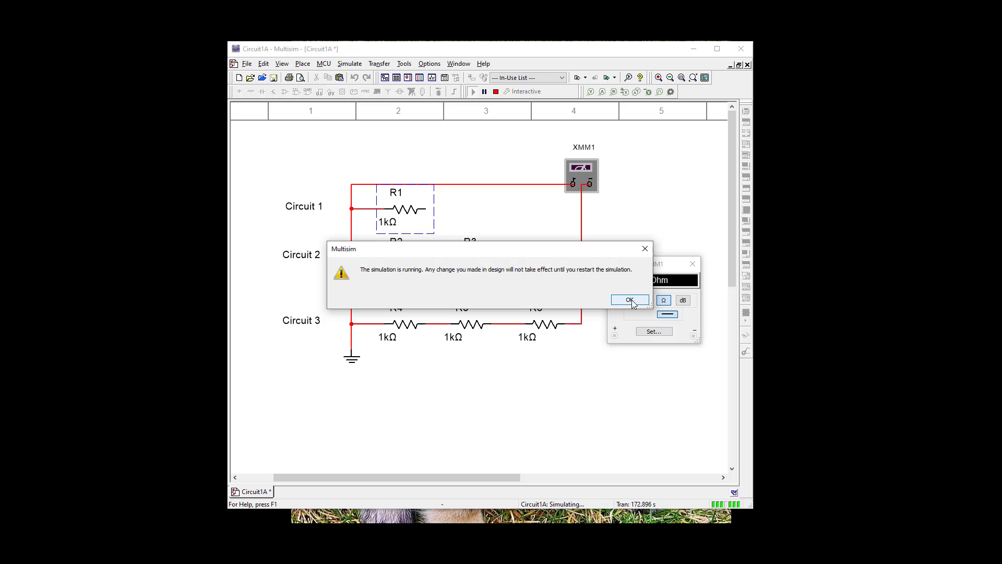
{"action": "left_click", "coordinate": [631, 301]}
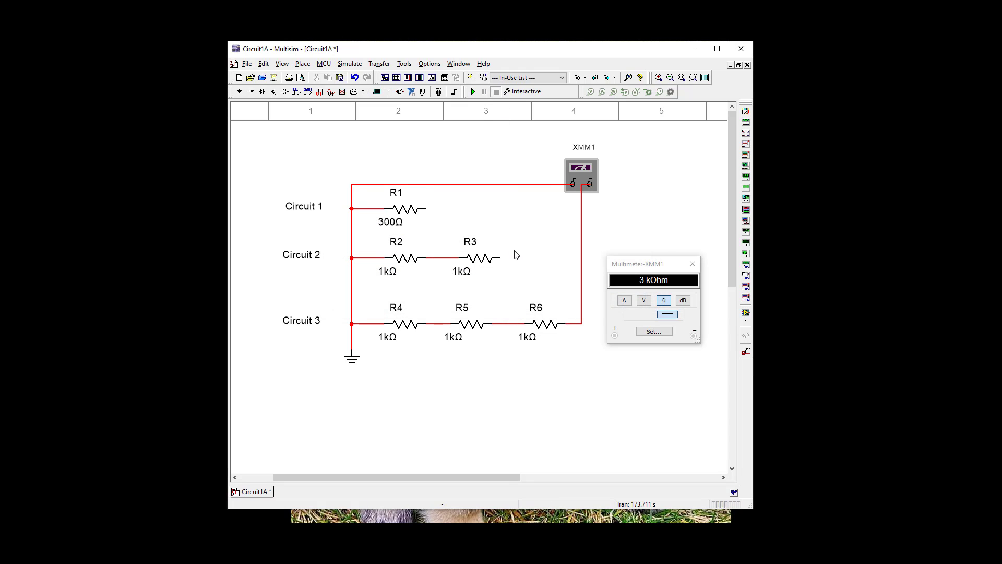
{"action": "left_click", "coordinate": [473, 92]}
Step: Set resistors R2, R3, R4, R5 and R6 each to 300 Ω
{"action": "double_click", "coordinate": [408, 261]}
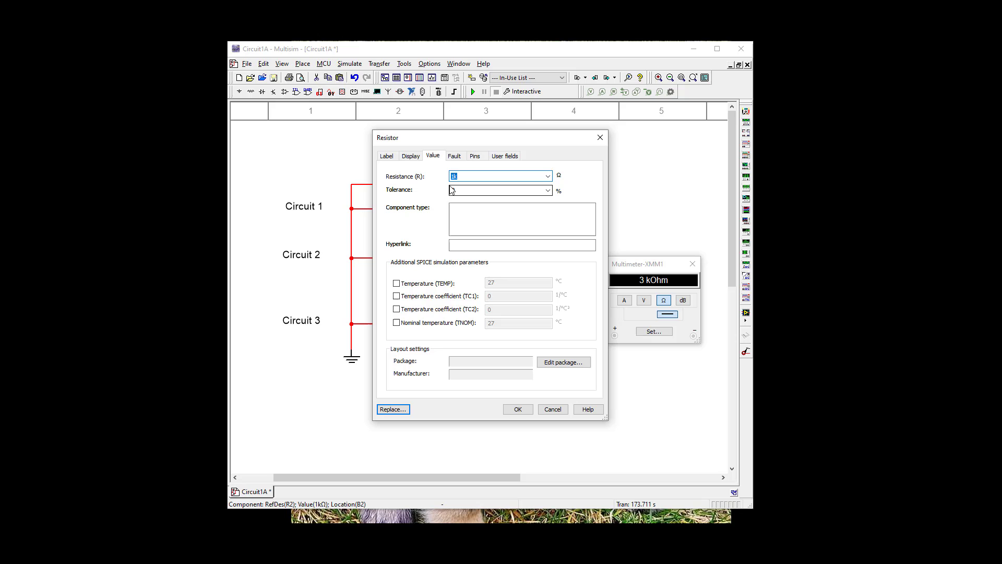
{"action": "type", "text": "300"}
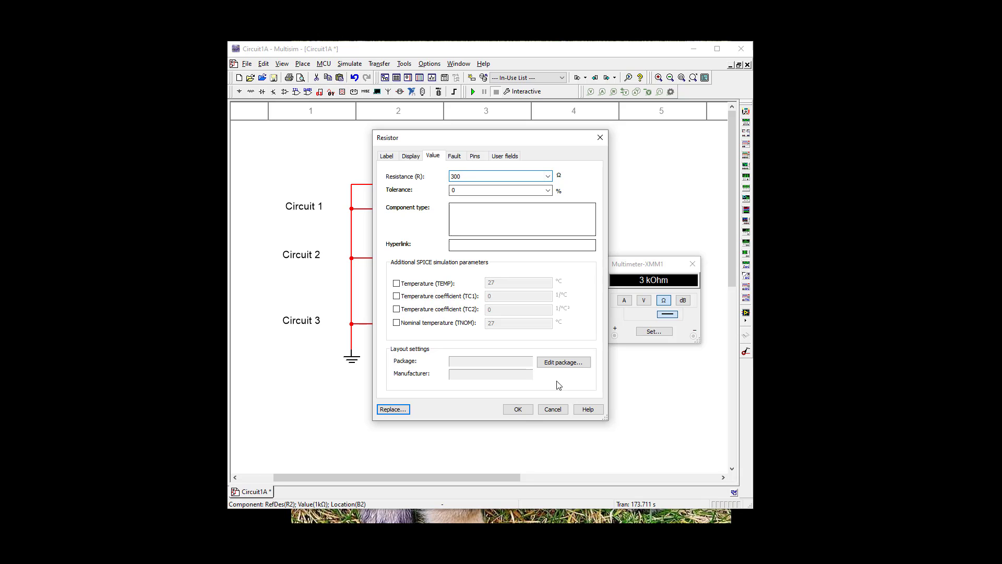
{"action": "left_click", "coordinate": [518, 409]}
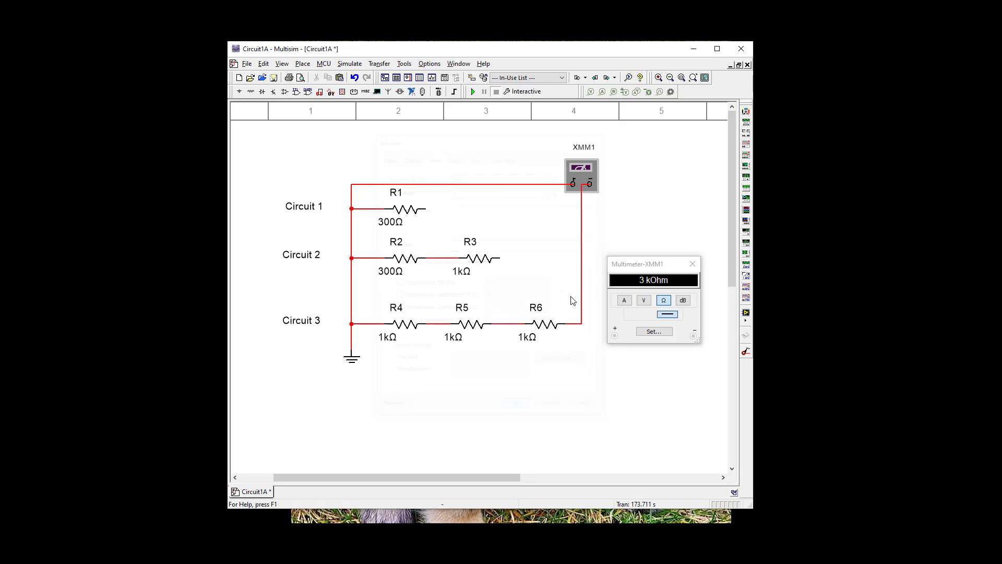
{"action": "double_click", "coordinate": [487, 260]}
{"action": "type", "text": "300"}
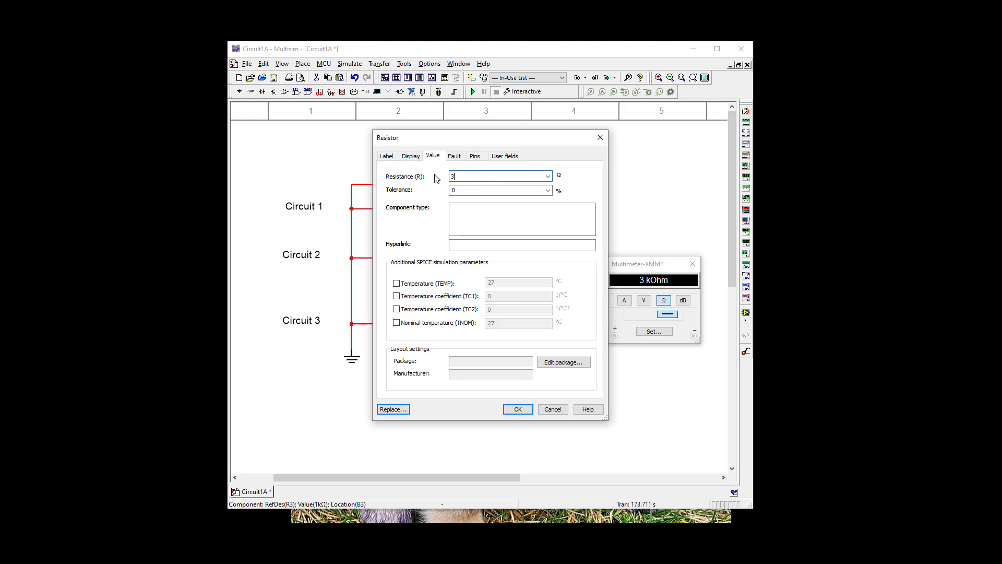
{"action": "left_click", "coordinate": [518, 409]}
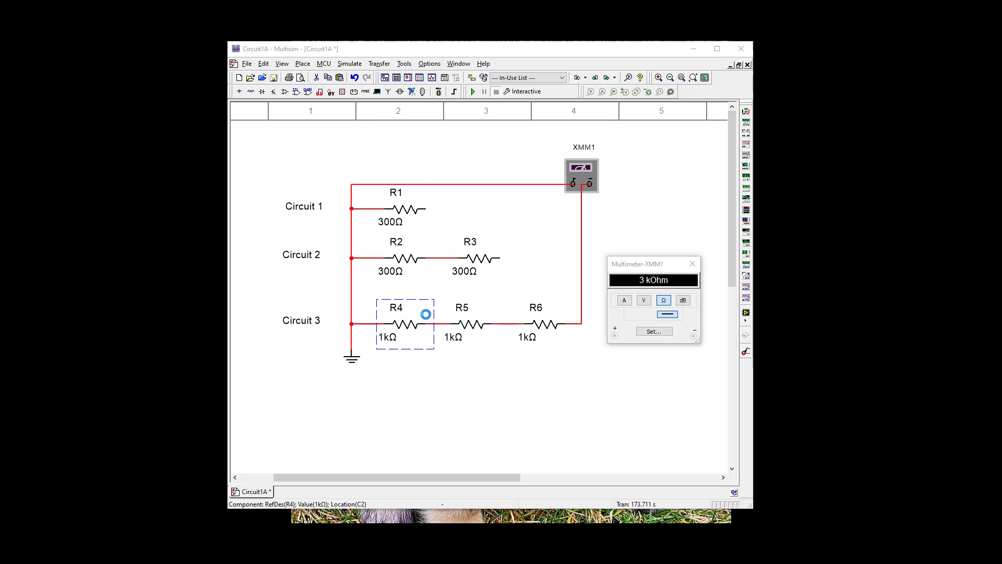
{"action": "double_click", "coordinate": [401, 326]}
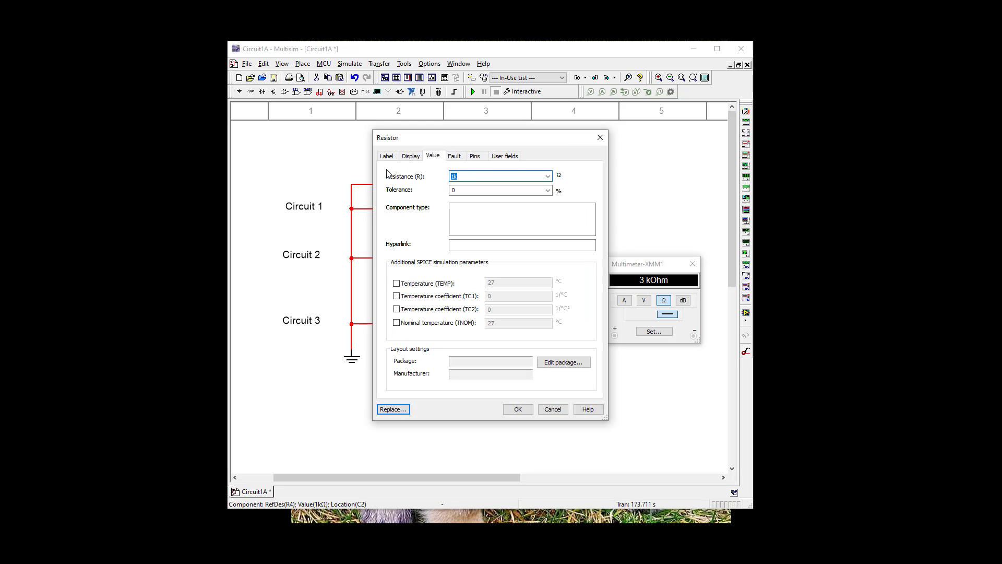
{"action": "type", "text": "00"}
{"action": "left_click", "coordinate": [515, 409]}
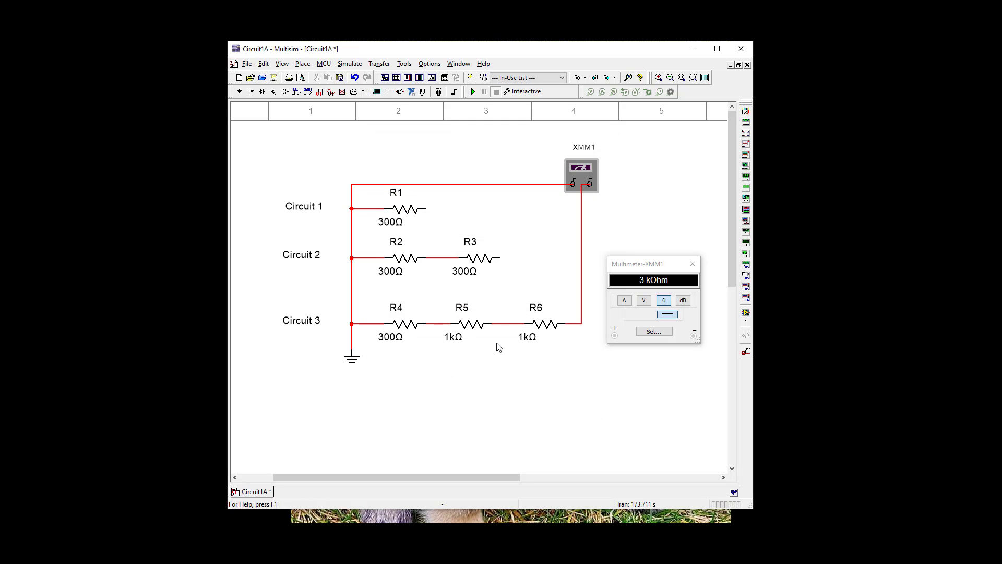
{"action": "double_click", "coordinate": [474, 326]}
{"action": "type", "text": "300"}
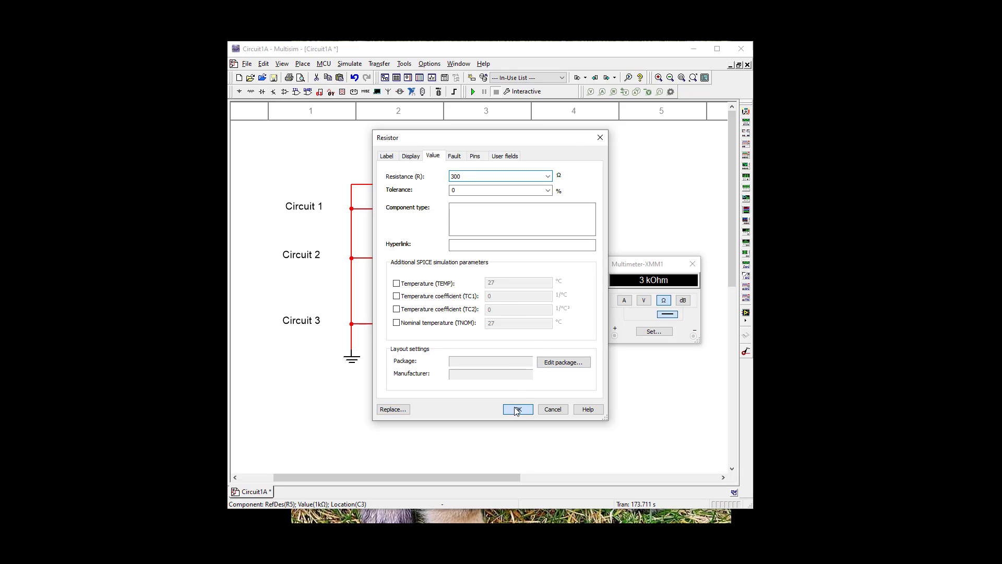
{"action": "left_click", "coordinate": [517, 410]}
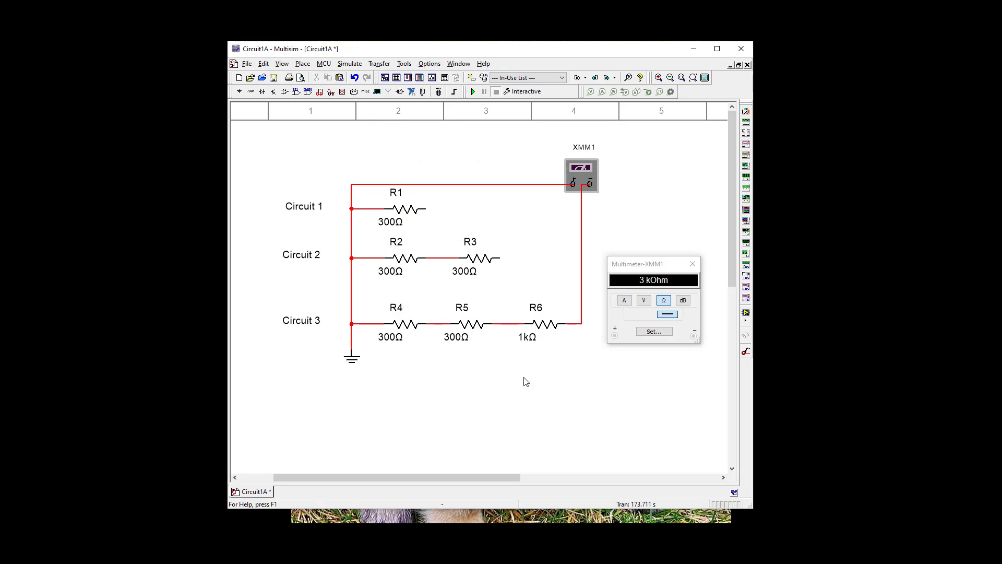
{"action": "double_click", "coordinate": [541, 328]}
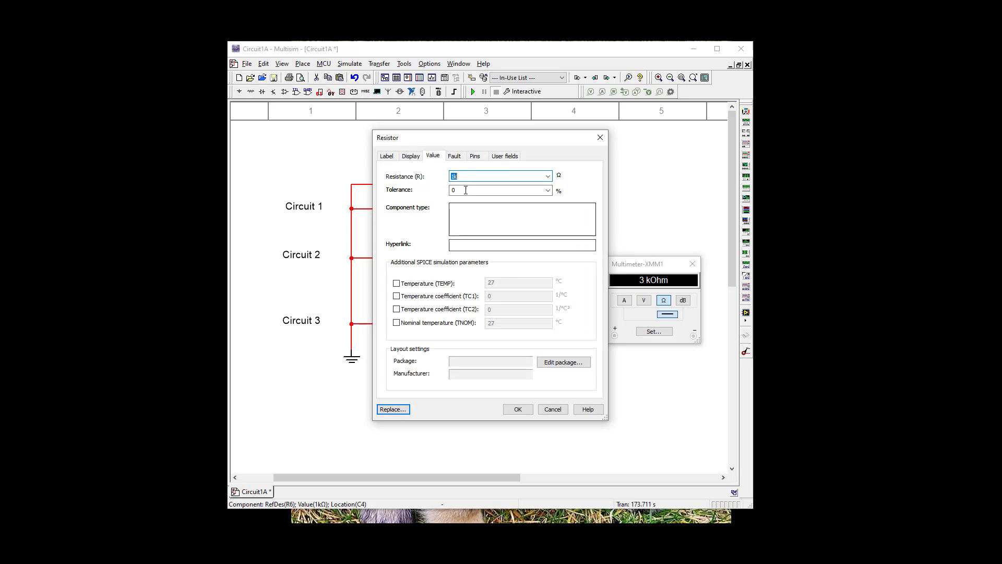
{"action": "left_click_drag", "start_coordinate": [464, 176], "coordinate": [431, 175]}
{"action": "type", "text": "300"}
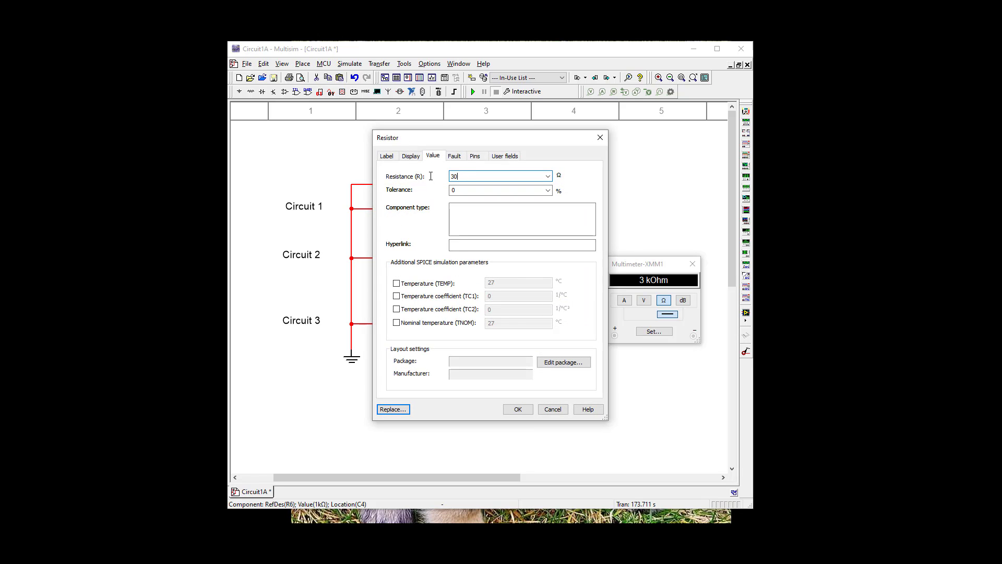
{"action": "left_click", "coordinate": [517, 409]}
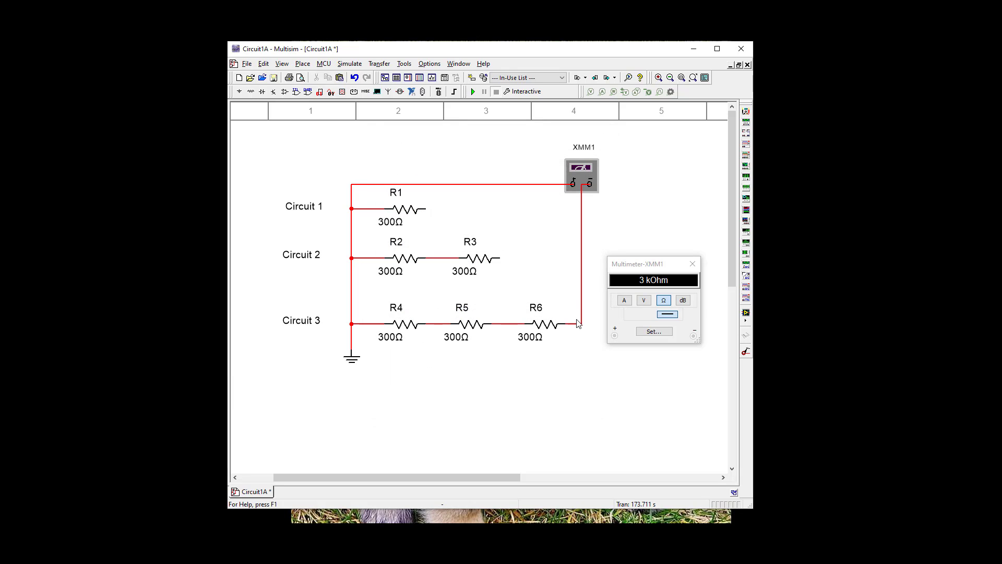
Step: Reconnect the multimeter to R1 and simulate Circuit 1, reading 300 Ohm
{"action": "left_click_drag", "start_coordinate": [570, 323], "coordinate": [430, 209]}
{"action": "left_click", "coordinate": [429, 209]}
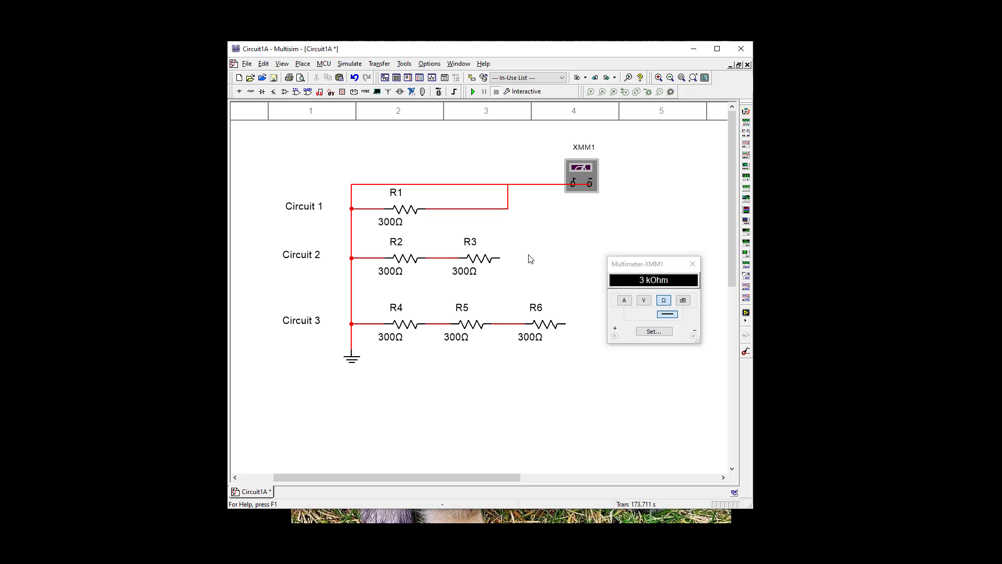
{"action": "left_click", "coordinate": [508, 200]}
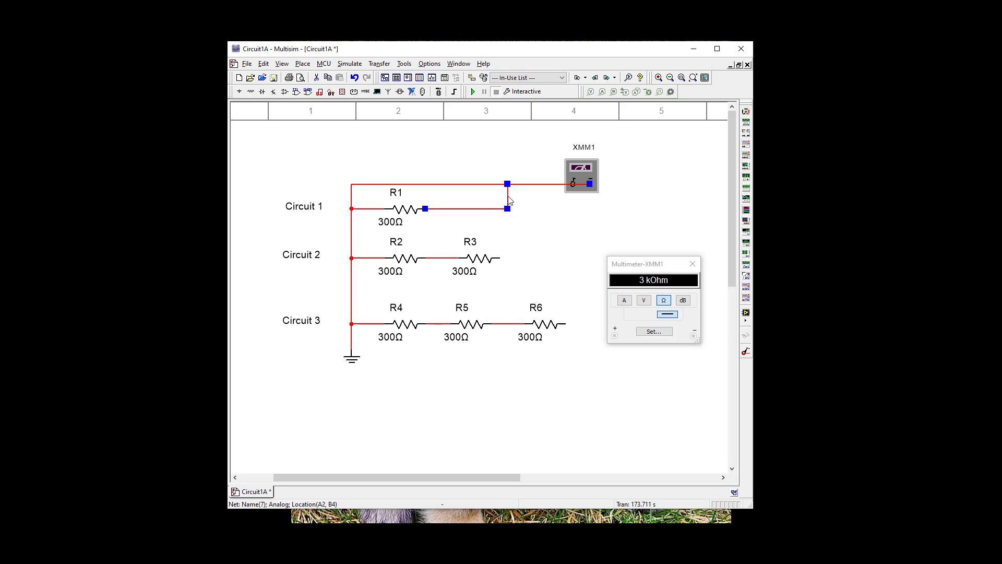
{"action": "left_click_drag", "start_coordinate": [508, 197], "coordinate": [615, 197]}
{"action": "left_click", "coordinate": [615, 384]}
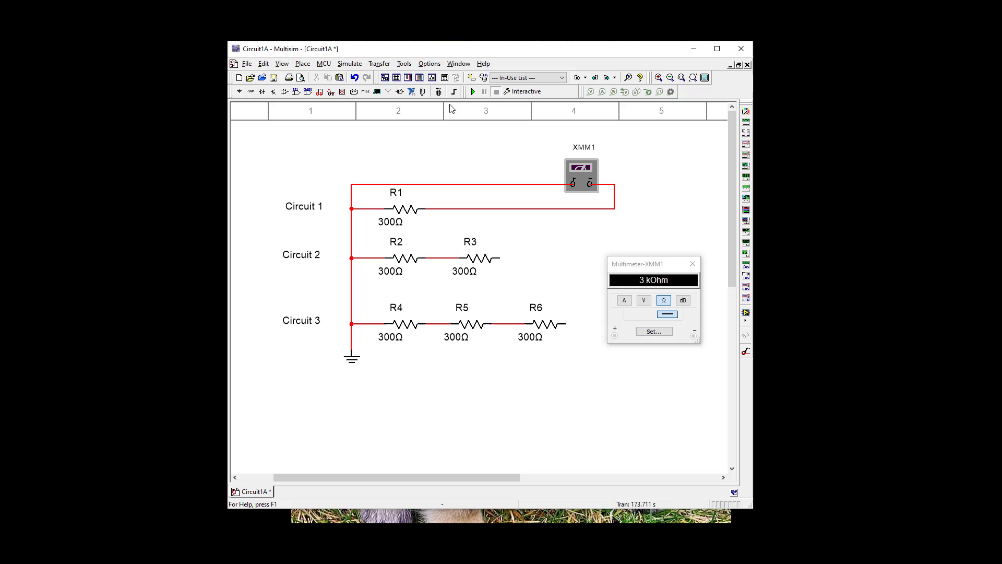
{"action": "left_click", "coordinate": [473, 91]}
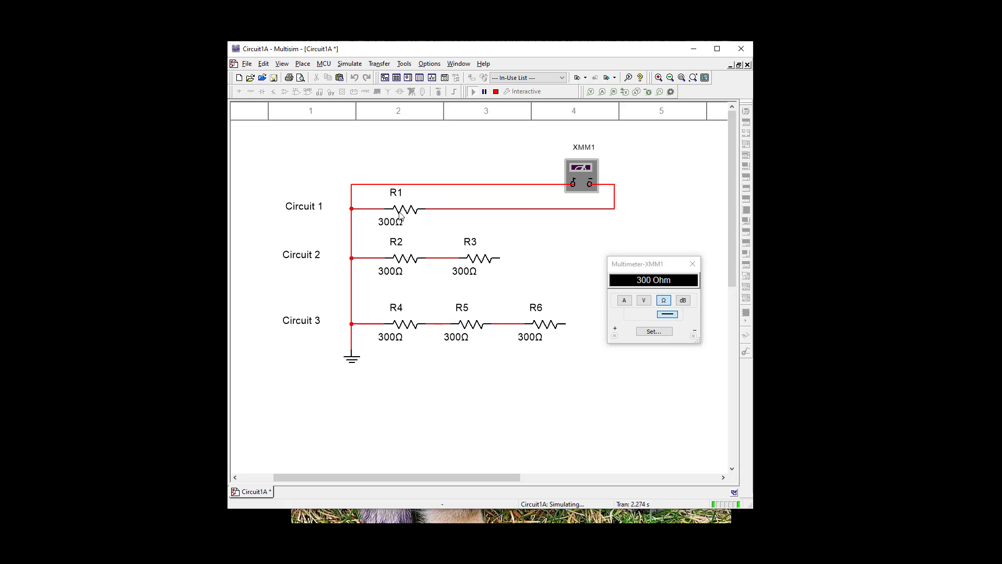
{"action": "left_click", "coordinate": [496, 91]}
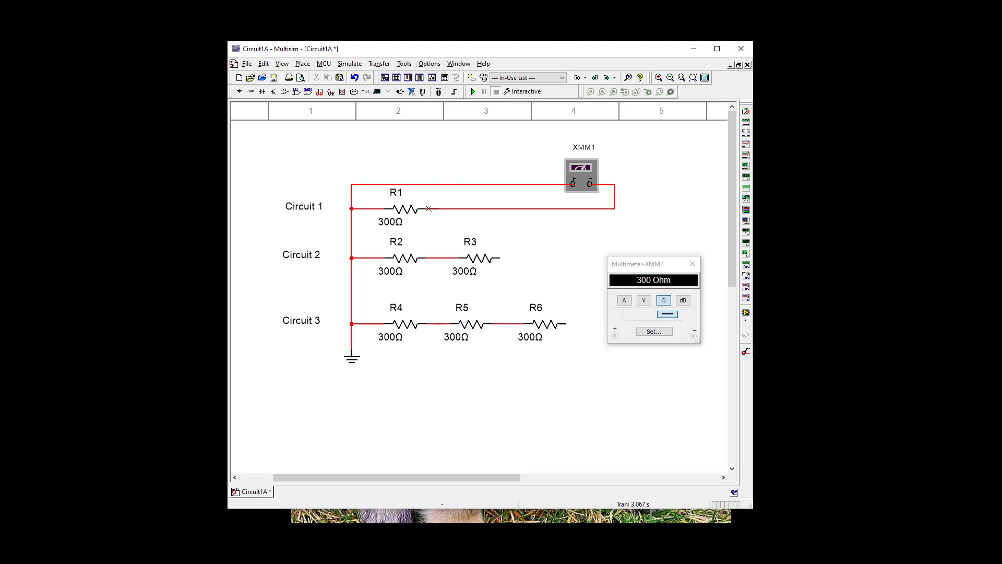
Step: Reconnect the meter to R3, then R6, measuring Circuit 2 at 600 Ohm and Circuit 3 at 900 Ohm
{"action": "left_click_drag", "start_coordinate": [429, 209], "coordinate": [501, 258]}
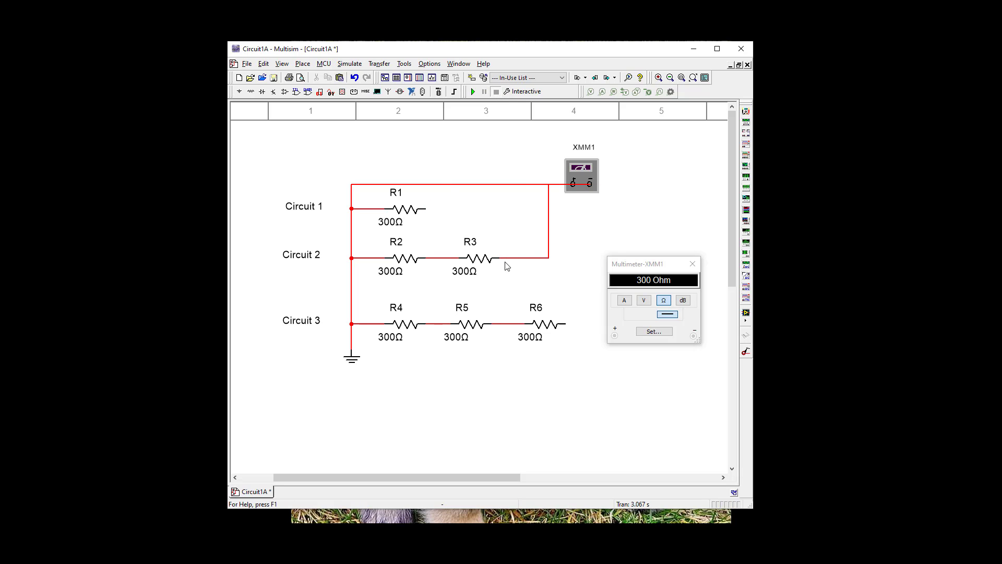
{"action": "left_click", "coordinate": [549, 224]}
{"action": "left_click_drag", "start_coordinate": [549, 222], "coordinate": [607, 224]}
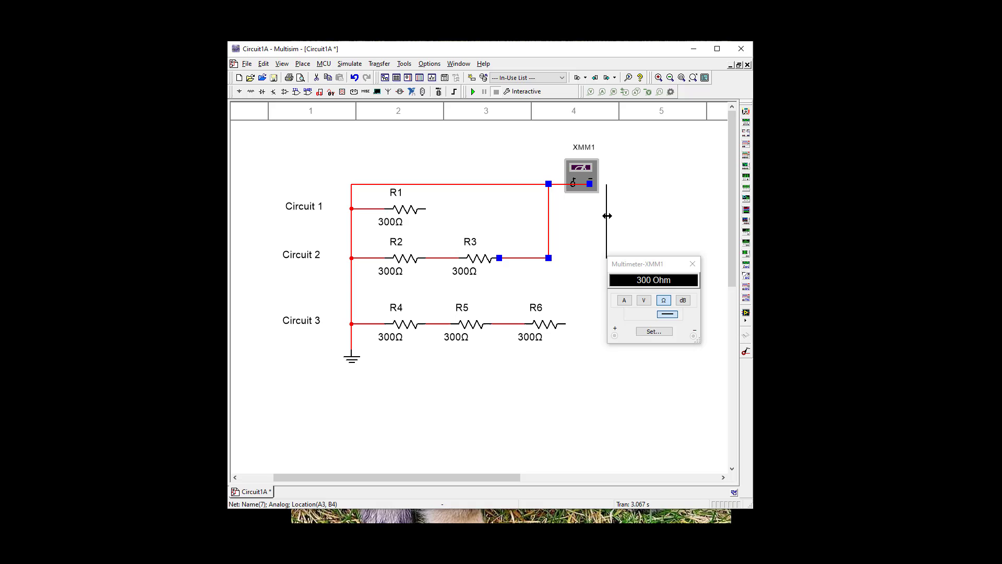
{"action": "left_click", "coordinate": [473, 91]}
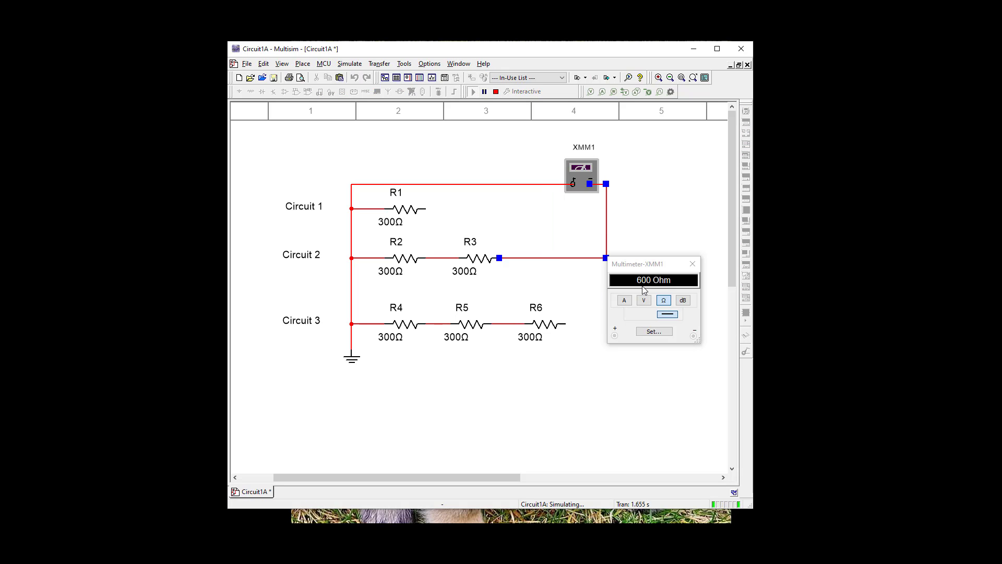
{"action": "left_click", "coordinate": [496, 91]}
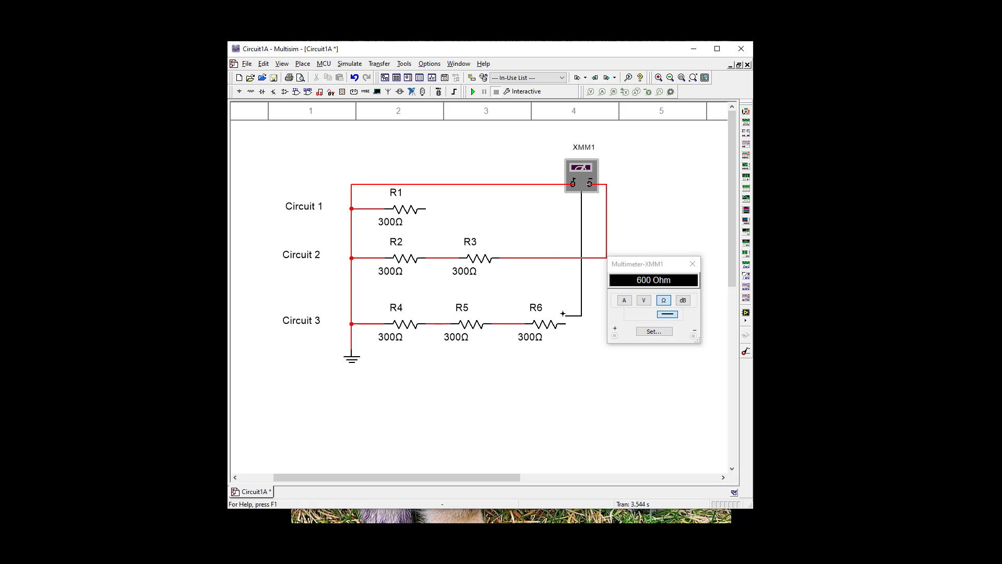
{"action": "left_click_drag", "start_coordinate": [503, 258], "coordinate": [566, 324]}
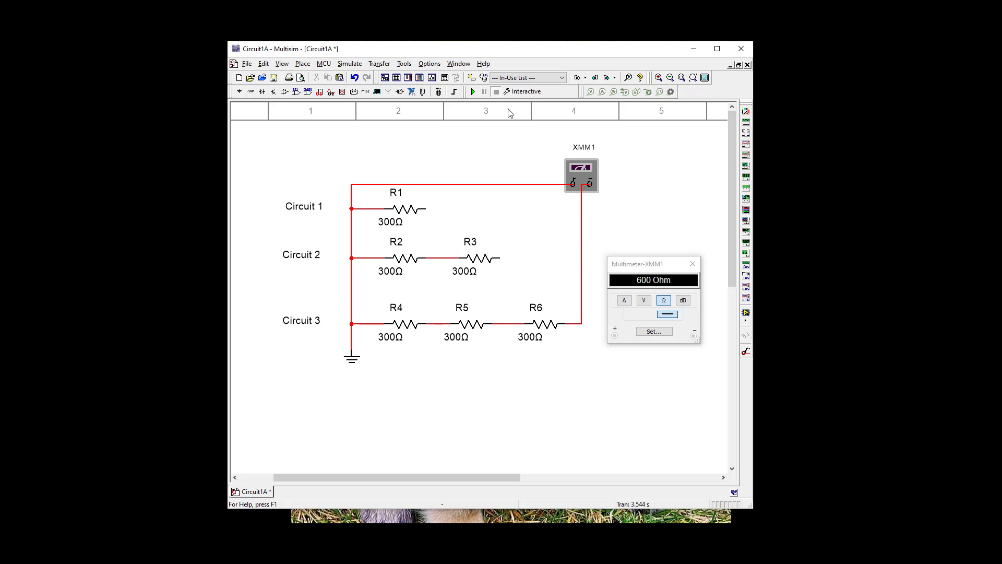
{"action": "left_click", "coordinate": [473, 92]}
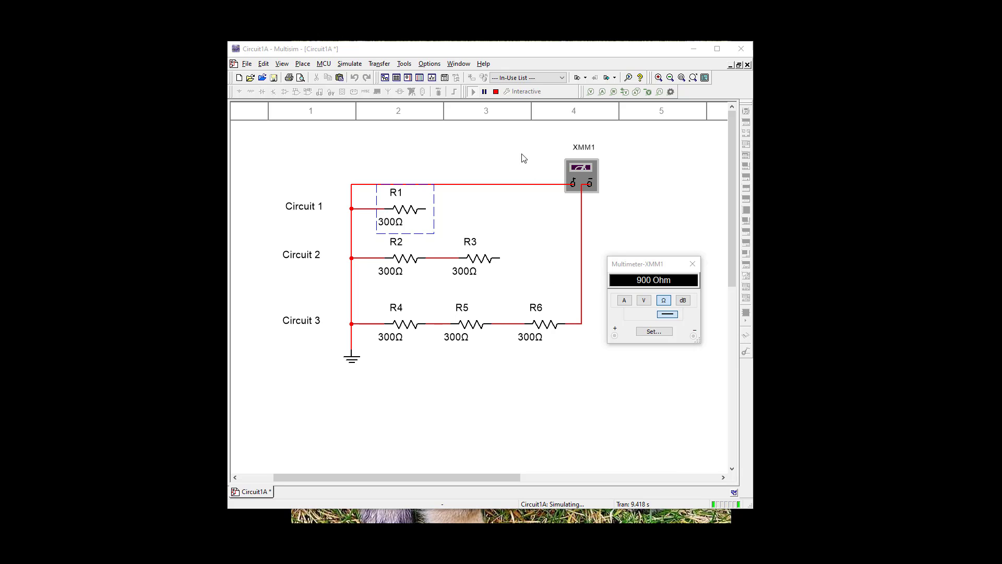
Step: Stop the simulation and choose 2M as R1's resistance from the standard values list
{"action": "left_click", "coordinate": [496, 91]}
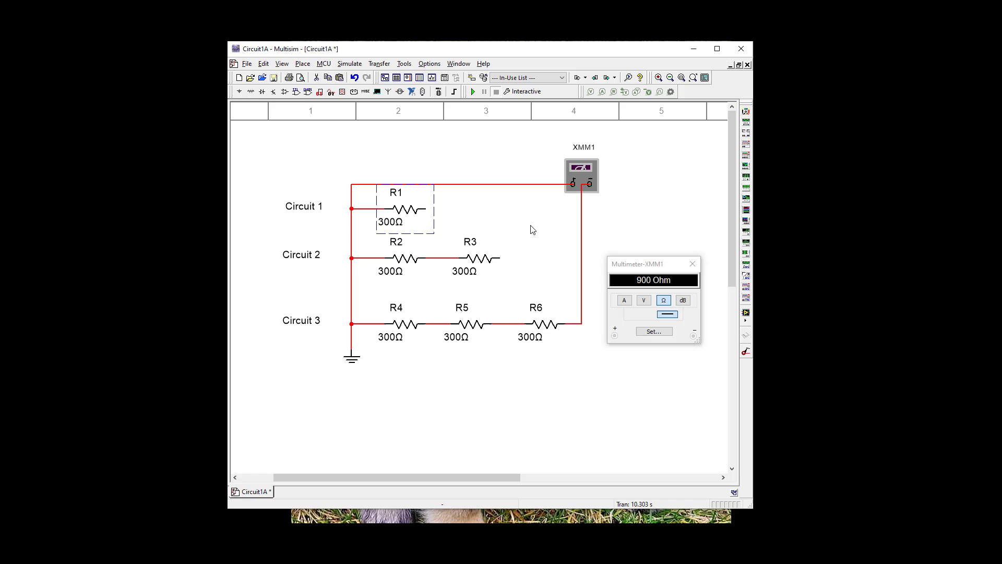
{"action": "double_click", "coordinate": [413, 214]}
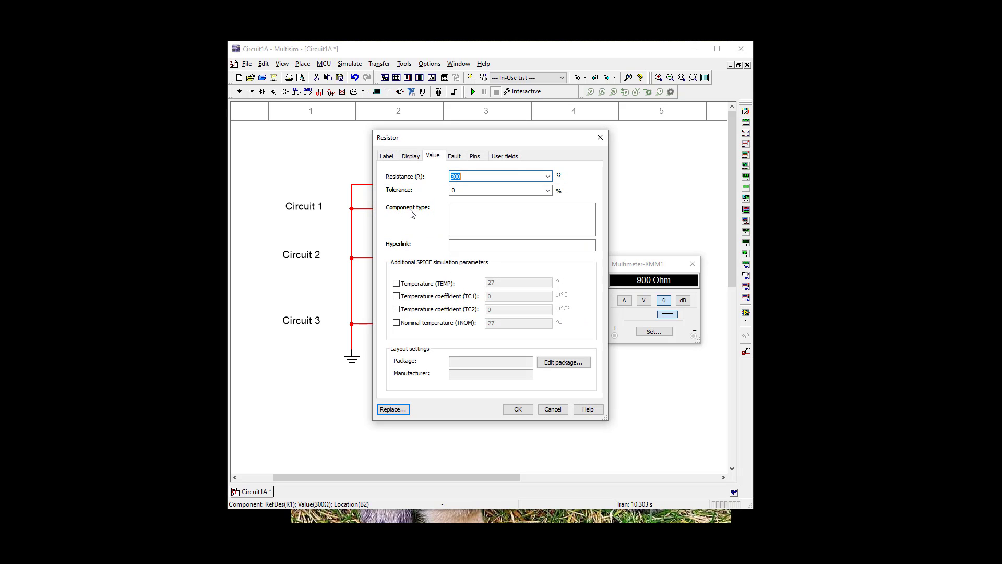
{"action": "left_click", "coordinate": [547, 176]}
{"action": "scroll", "coordinate": [539, 212], "scroll_direction": "down", "scroll_amount": 5}
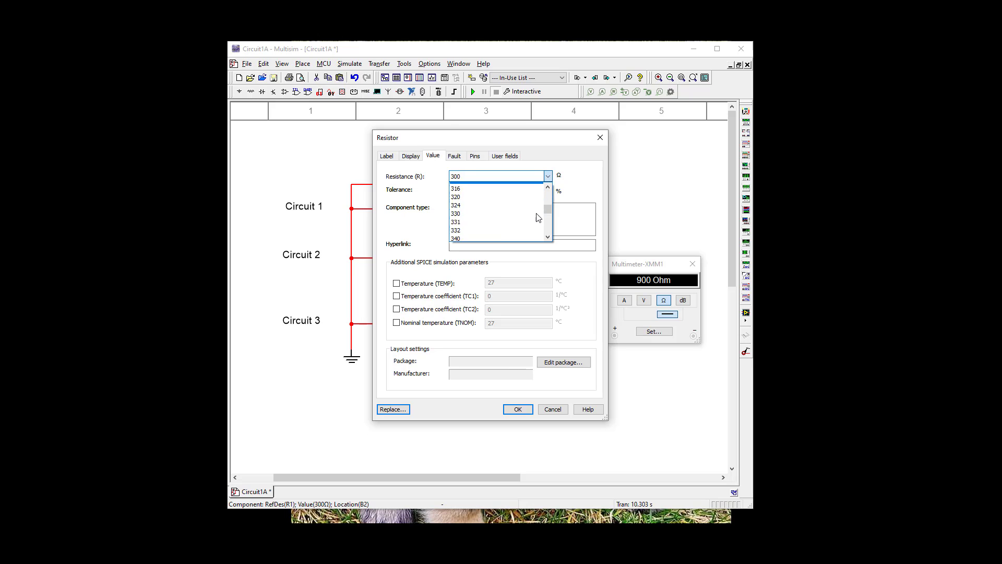
{"action": "scroll", "coordinate": [540, 223], "scroll_direction": "down", "scroll_amount": 5}
{"action": "scroll", "coordinate": [532, 224], "scroll_direction": "down", "scroll_amount": 5}
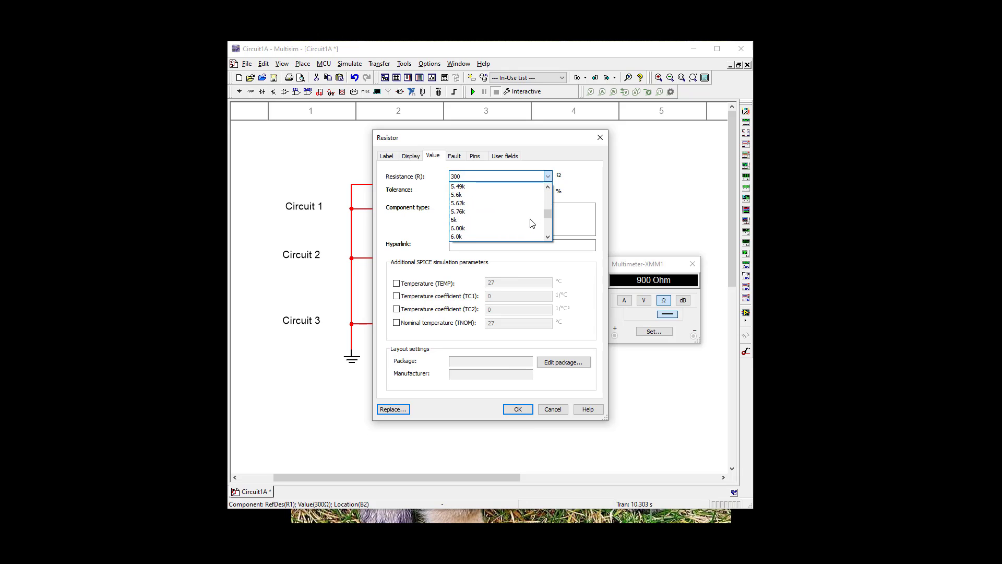
{"action": "scroll", "coordinate": [531, 224], "scroll_direction": "down", "scroll_amount": 5}
{"action": "scroll", "coordinate": [532, 223], "scroll_direction": "down", "scroll_amount": 5}
{"action": "scroll", "coordinate": [531, 223], "scroll_direction": "down", "scroll_amount": 5}
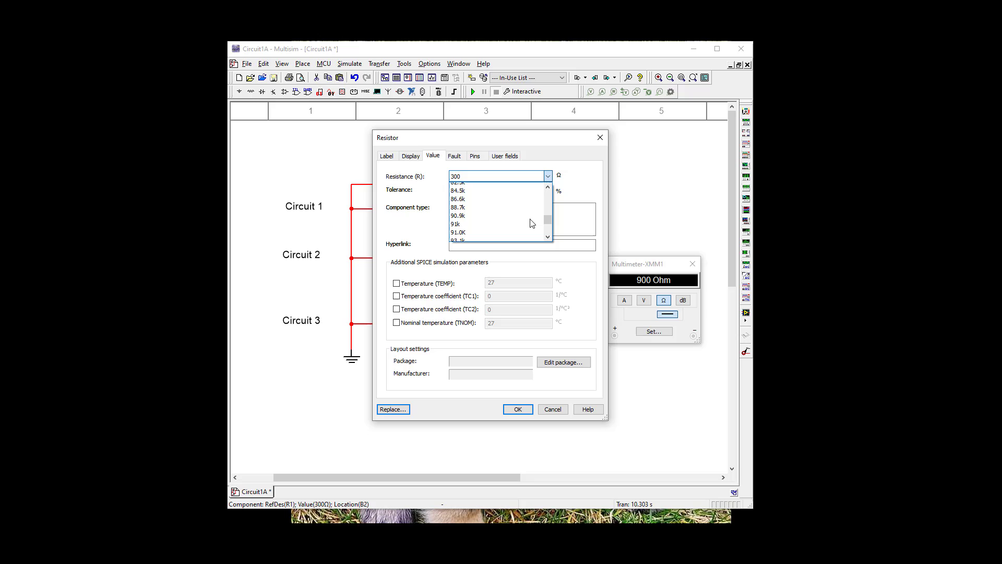
{"action": "scroll", "coordinate": [531, 224], "scroll_direction": "down", "scroll_amount": 5}
{"action": "scroll", "coordinate": [532, 224], "scroll_direction": "down", "scroll_amount": 5}
{"action": "scroll", "coordinate": [531, 223], "scroll_direction": "down", "scroll_amount": 5}
{"action": "scroll", "coordinate": [531, 223], "scroll_direction": "down", "scroll_amount": 5}
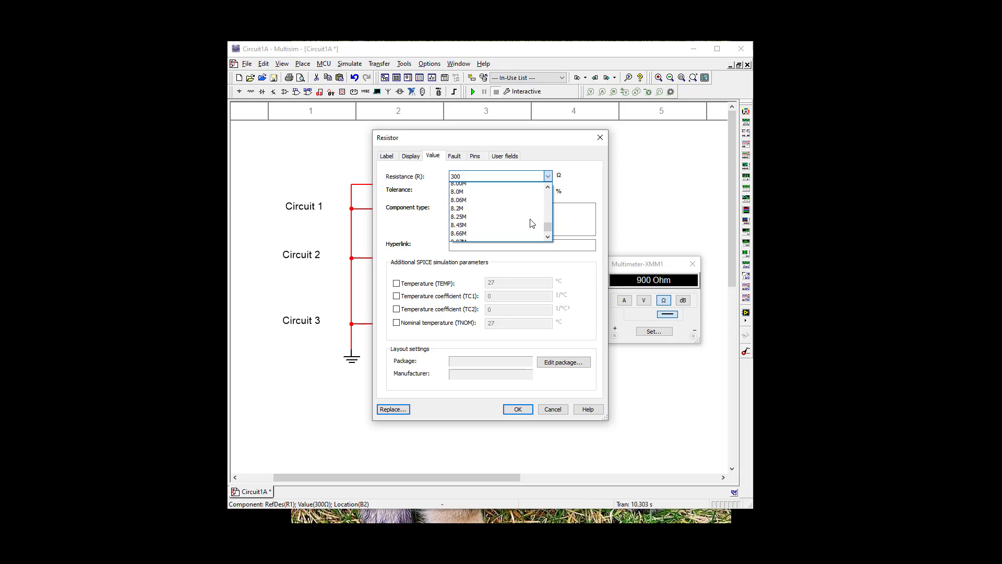
{"action": "scroll", "coordinate": [531, 223], "scroll_direction": "down", "scroll_amount": 5}
{"action": "scroll", "coordinate": [531, 223], "scroll_direction": "up", "scroll_amount": 3}
{"action": "scroll", "coordinate": [531, 223], "scroll_direction": "up", "scroll_amount": 3}
{"action": "scroll", "coordinate": [531, 224], "scroll_direction": "up", "scroll_amount": 3}
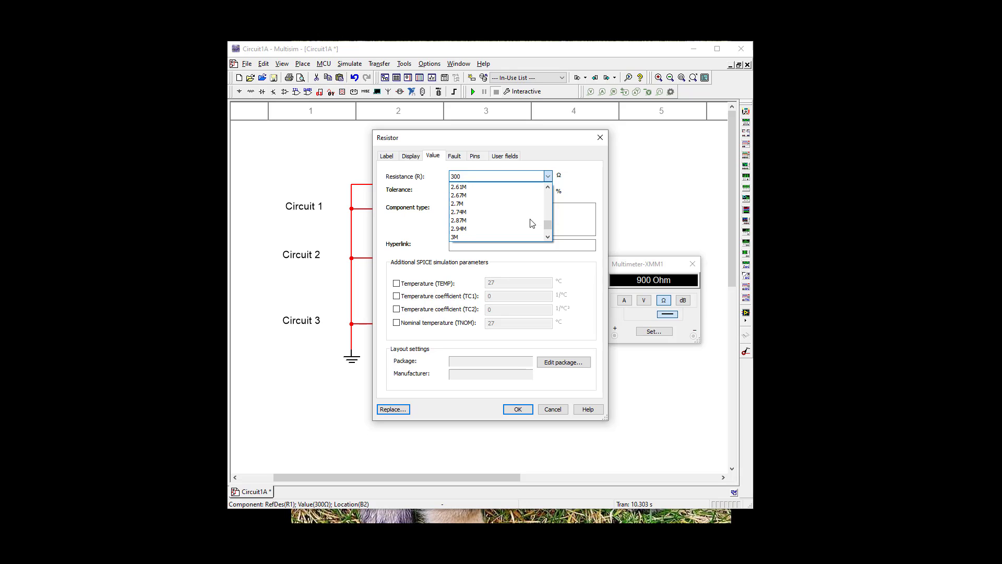
{"action": "scroll", "coordinate": [531, 223], "scroll_direction": "up", "scroll_amount": 3}
{"action": "scroll", "coordinate": [531, 223], "scroll_direction": "up", "scroll_amount": 3}
{"action": "scroll", "coordinate": [530, 223], "scroll_direction": "up", "scroll_amount": 2}
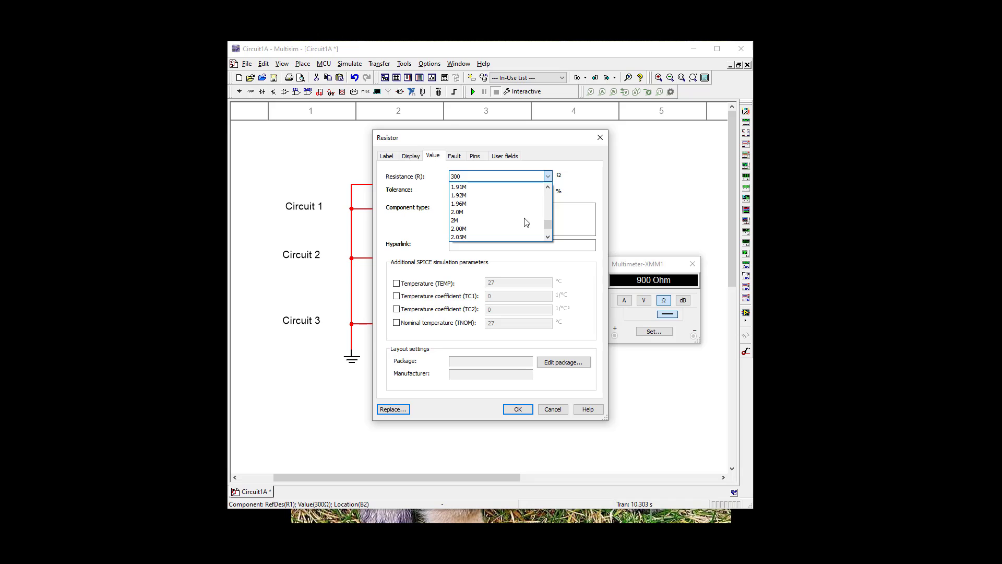
{"action": "left_click", "coordinate": [480, 220]}
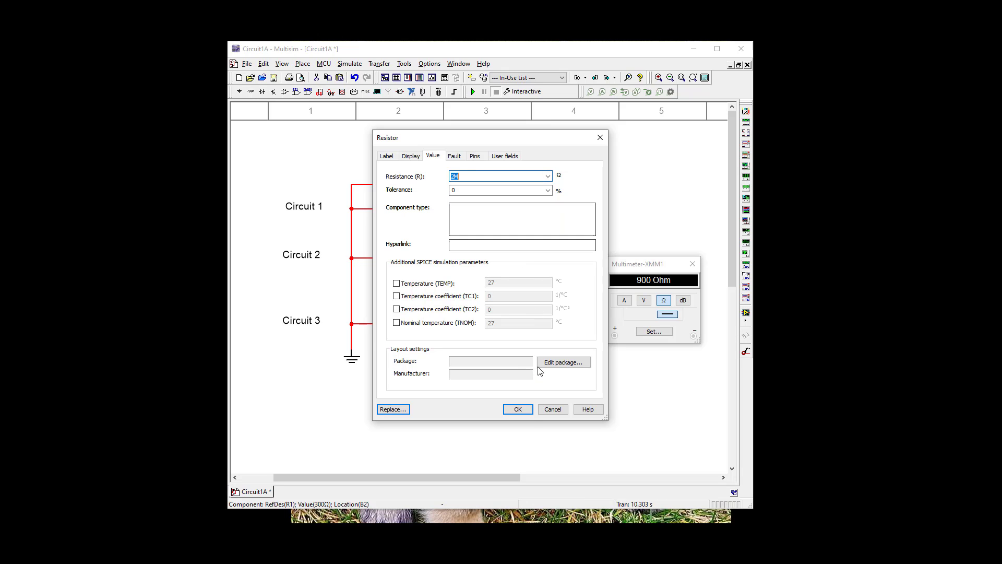
{"action": "left_click", "coordinate": [517, 409]}
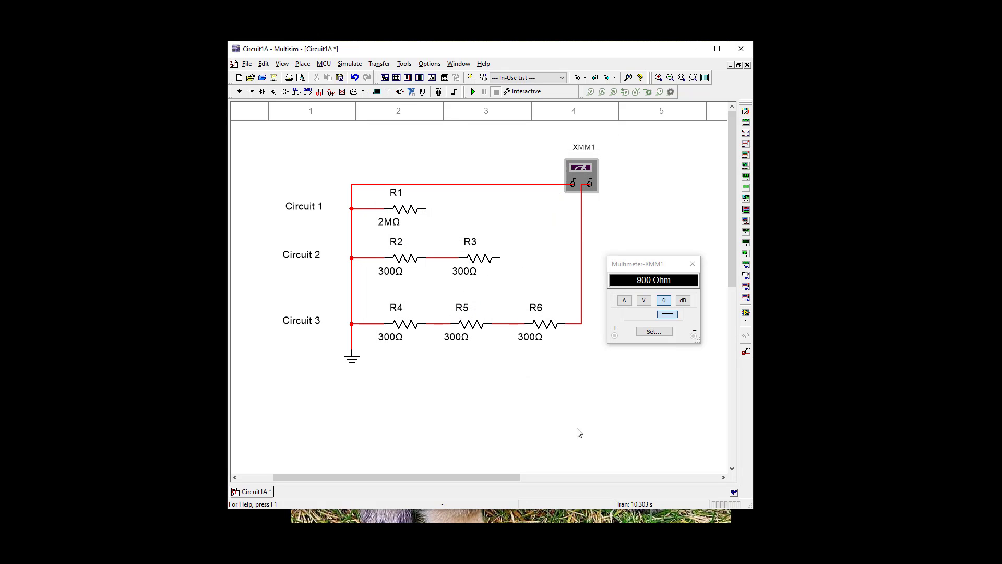
Step: Set resistors R2, R3, R4, R5 and R6 each to 2 MΩ
{"action": "double_click", "coordinate": [408, 259]}
{"action": "left_click", "coordinate": [502, 175]}
{"action": "type", "text": "2"}
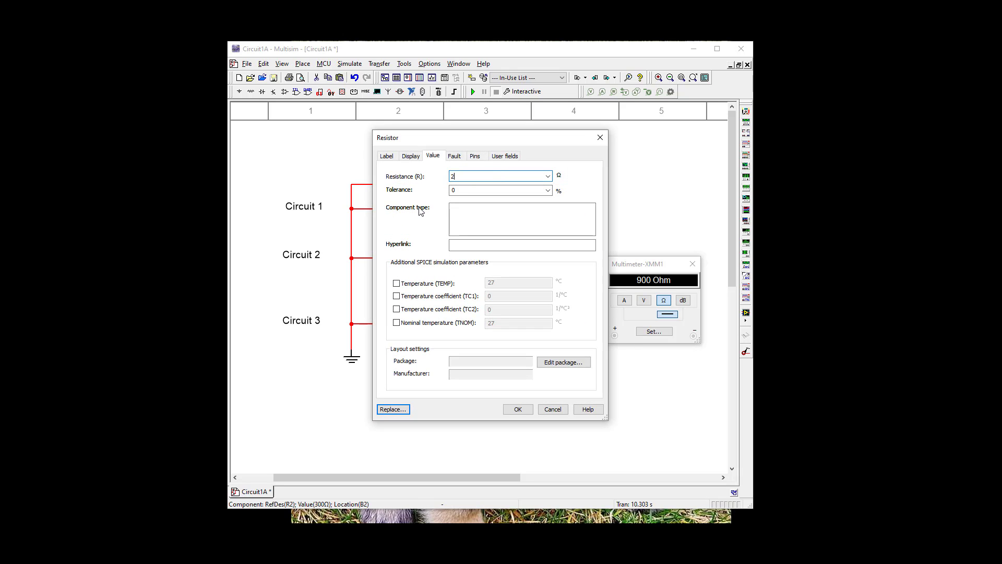
{"action": "type", "text": "M"}
{"action": "left_click", "coordinate": [520, 409]}
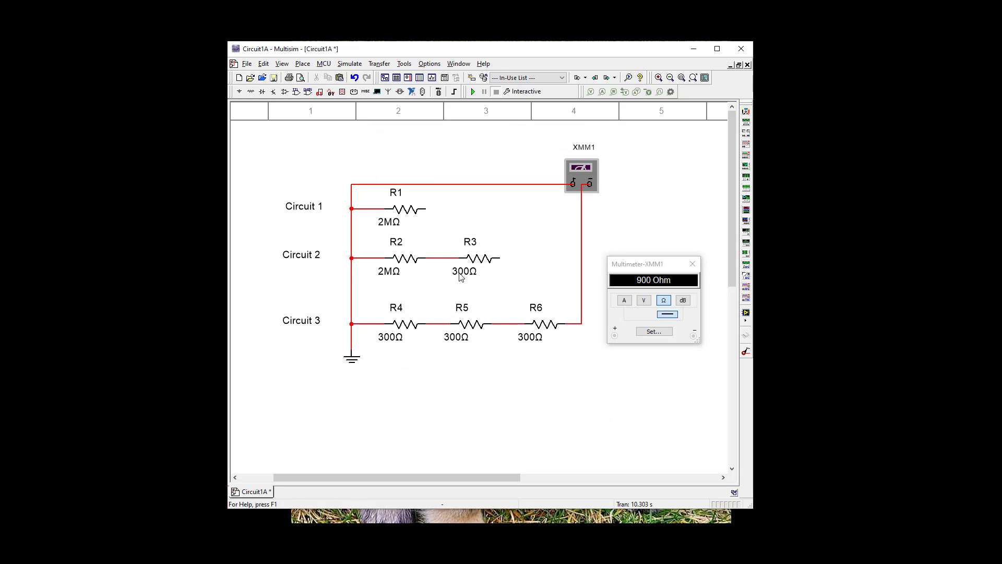
{"action": "double_click", "coordinate": [484, 263]}
{"action": "type", "text": "2M"}
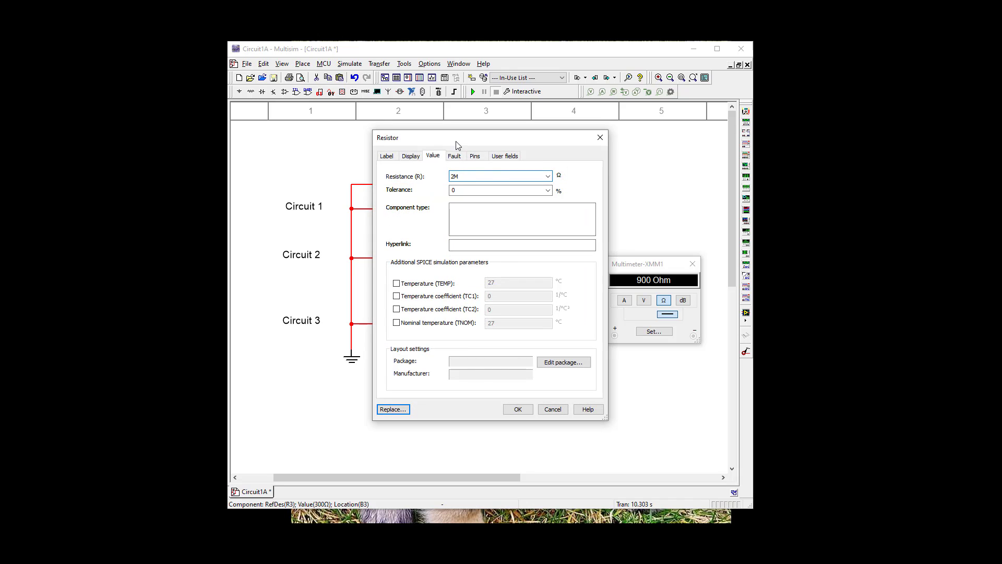
{"action": "left_click", "coordinate": [518, 408]}
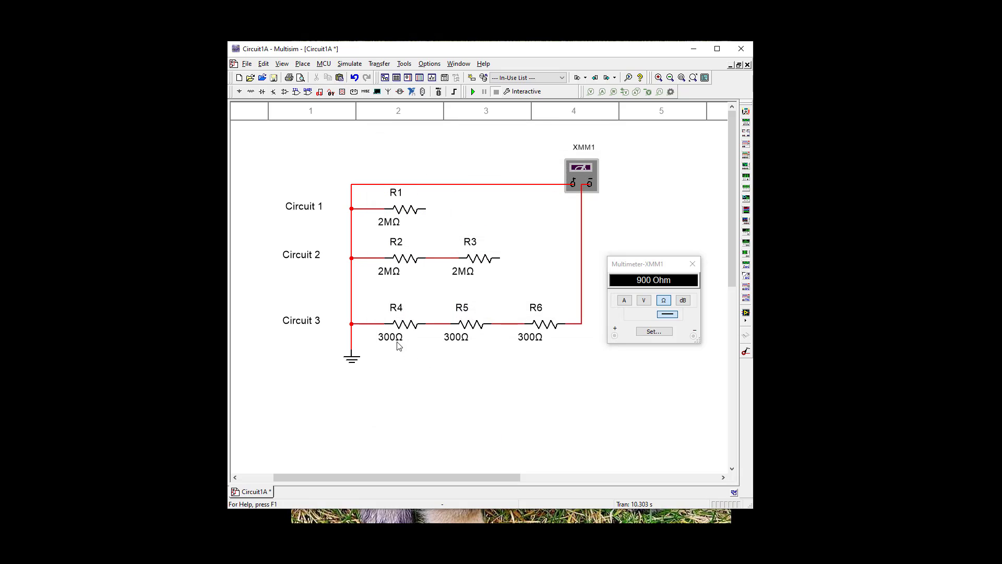
{"action": "double_click", "coordinate": [402, 324]}
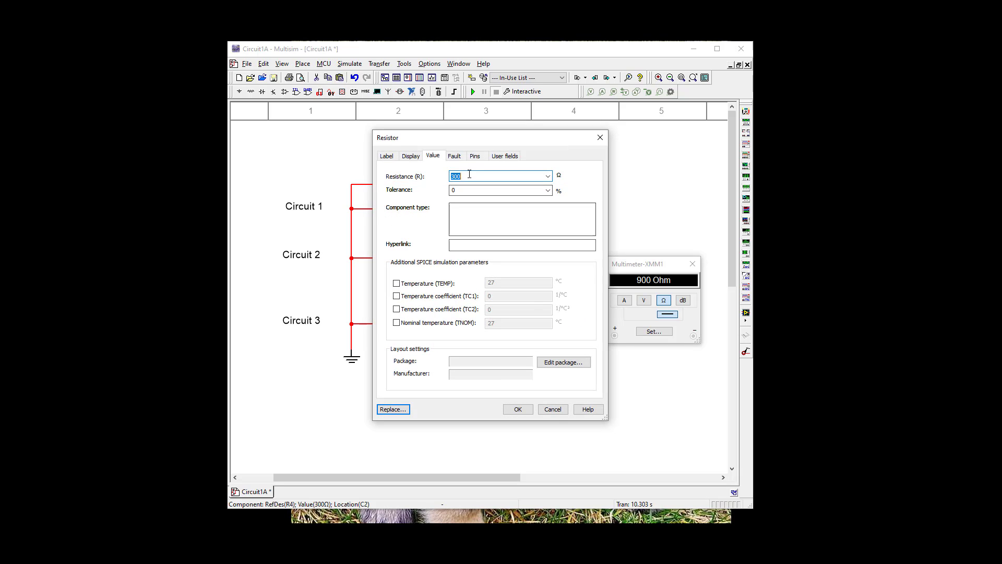
{"action": "type", "text": "M"}
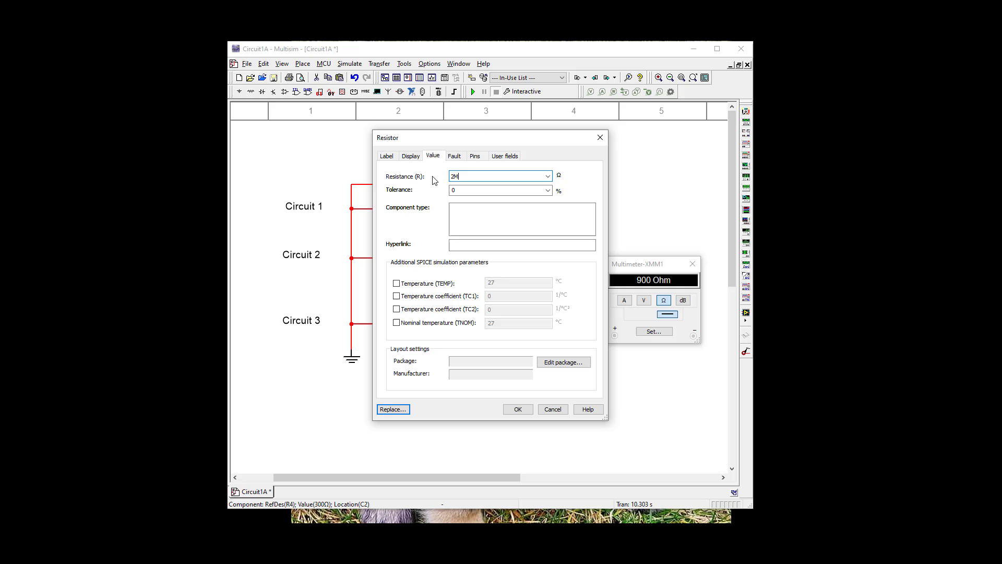
{"action": "left_click", "coordinate": [517, 410]}
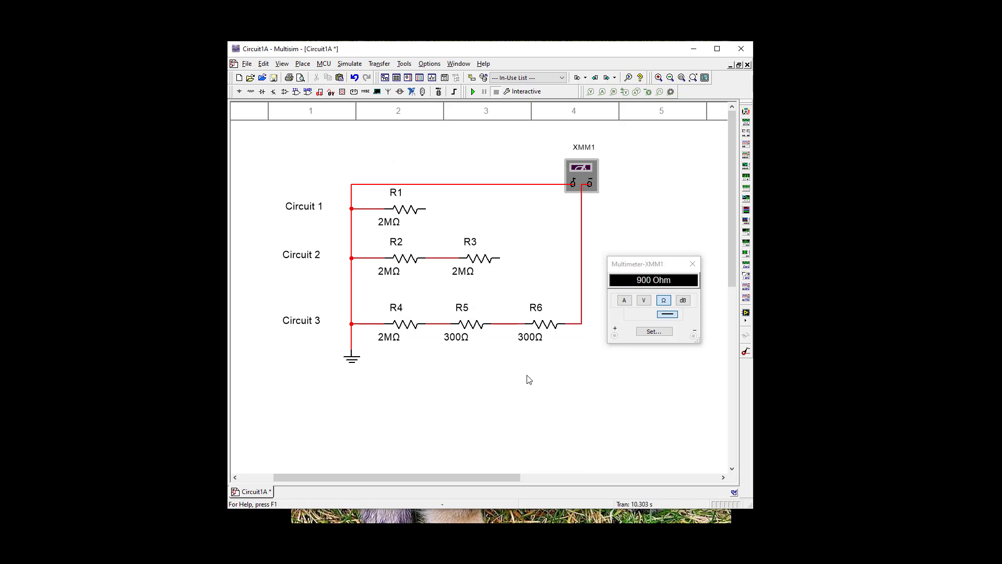
{"action": "double_click", "coordinate": [474, 326]}
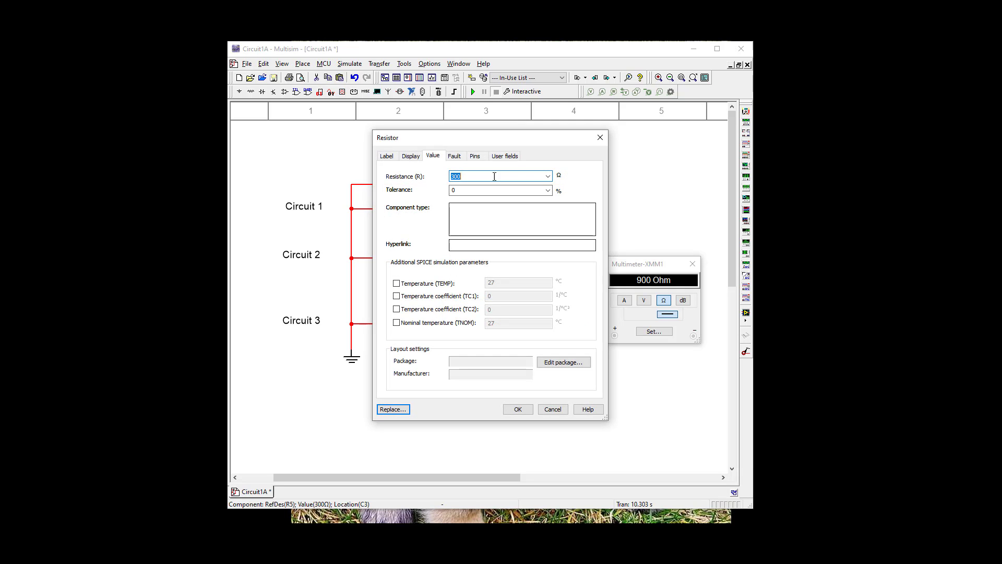
{"action": "double_click", "coordinate": [491, 177]}
{"action": "type", "text": "2M"}
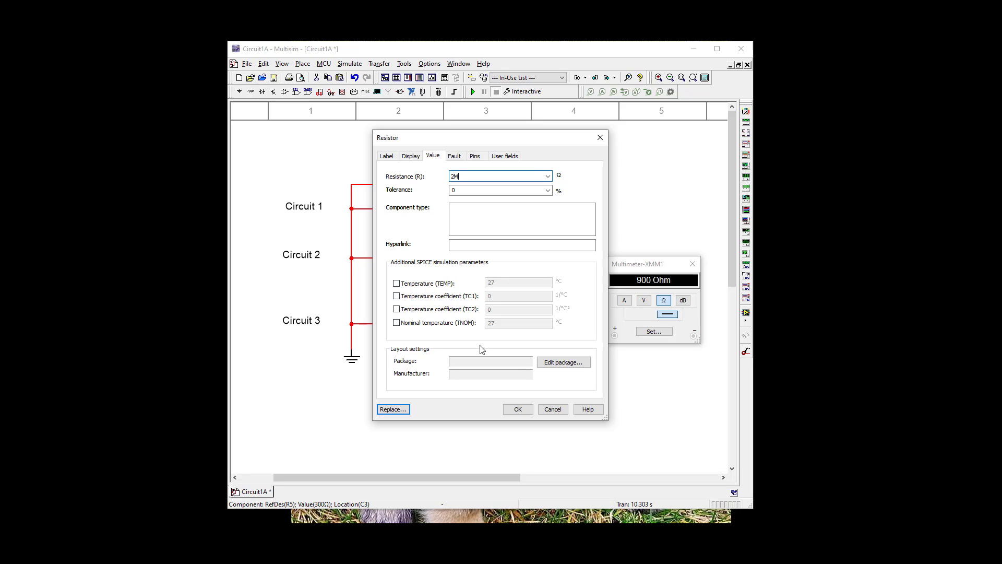
{"action": "left_click", "coordinate": [521, 409]}
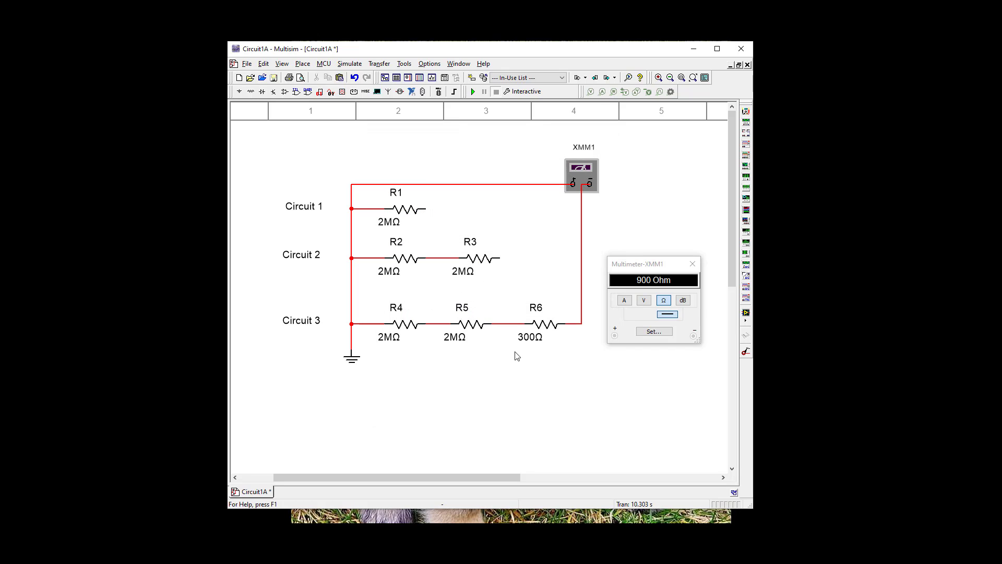
{"action": "double_click", "coordinate": [548, 327]}
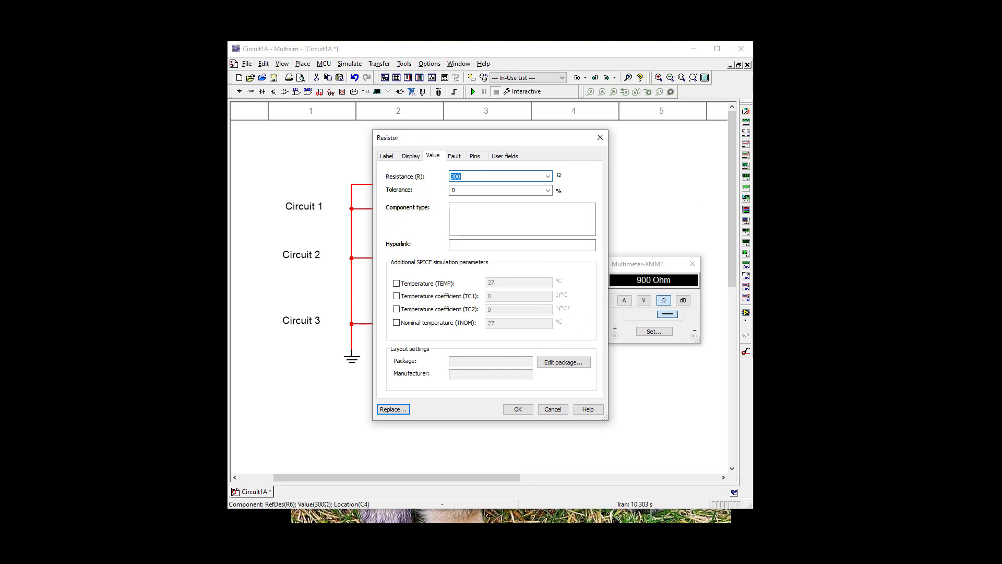
{"action": "type", "text": "M"}
{"action": "left_click", "coordinate": [518, 408]}
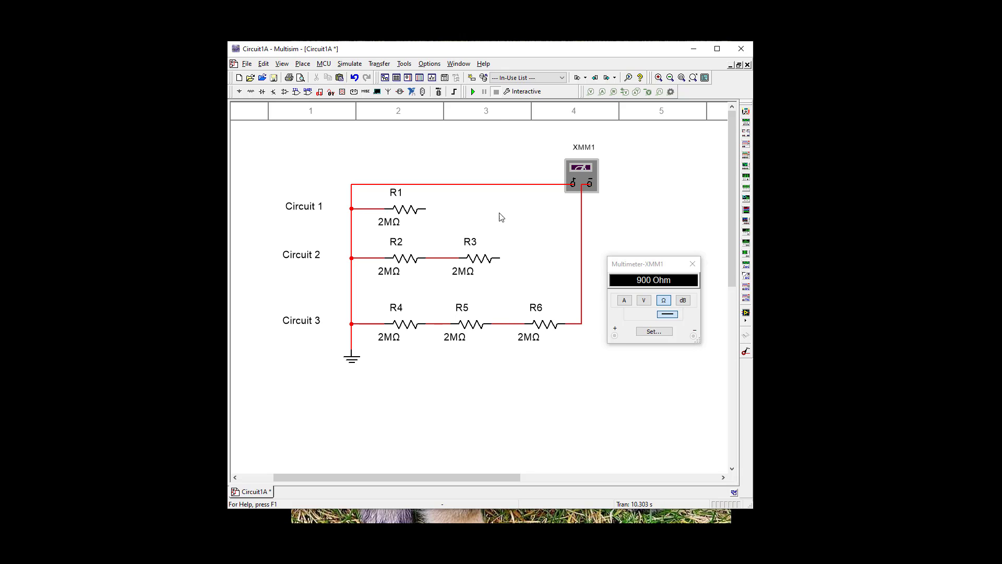
Step: Wire the multimeter to R1's right end and simulate Circuit 1
{"action": "left_click", "coordinate": [573, 185]}
{"action": "left_click", "coordinate": [426, 210]}
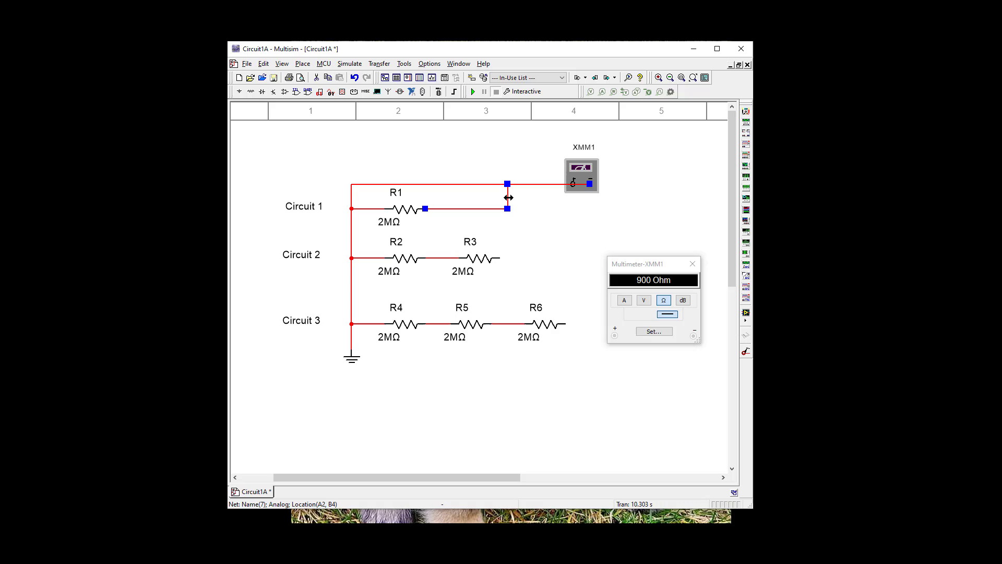
{"action": "left_click_drag", "start_coordinate": [508, 198], "coordinate": [631, 197]}
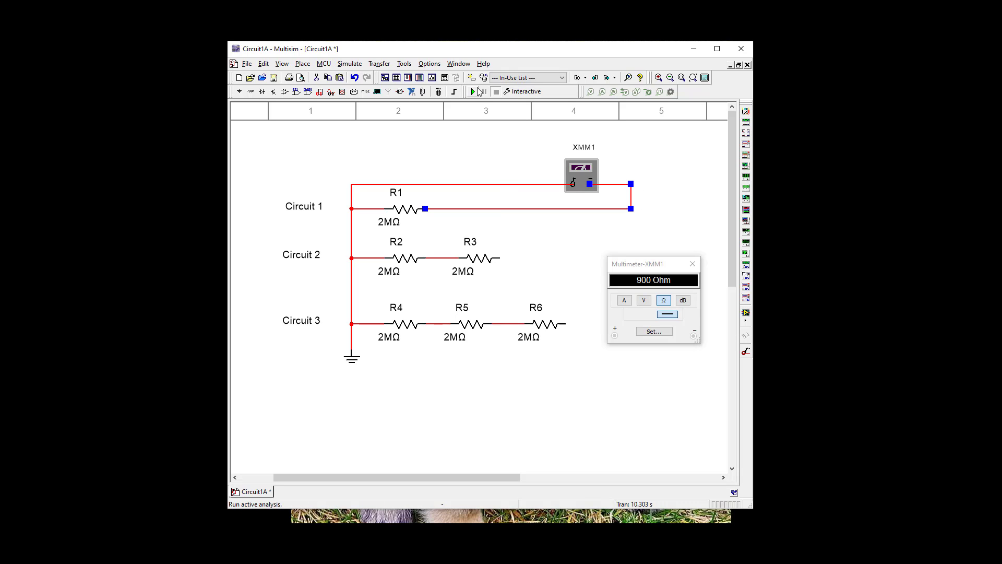
{"action": "left_click", "coordinate": [473, 92]}
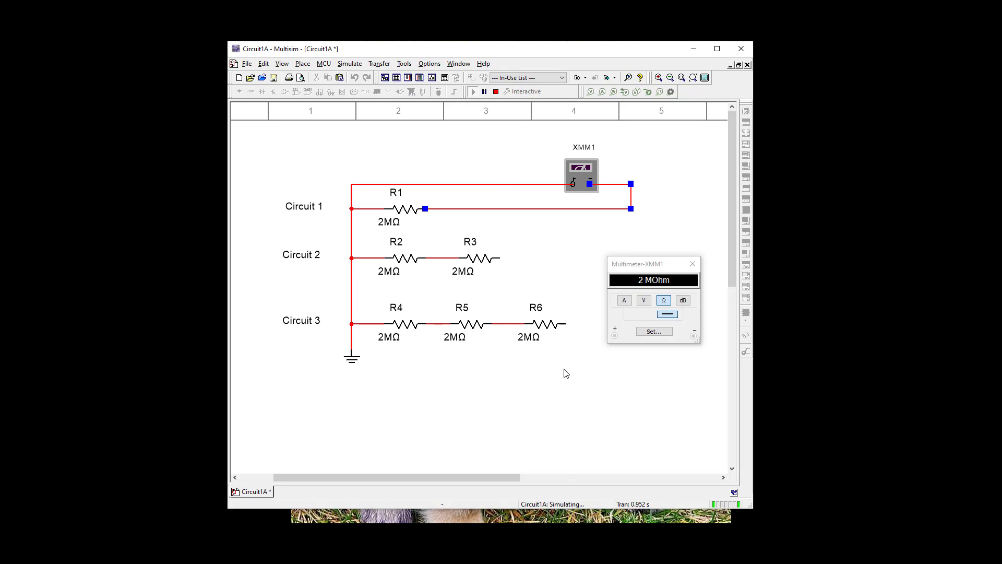
{"action": "left_click", "coordinate": [496, 92]}
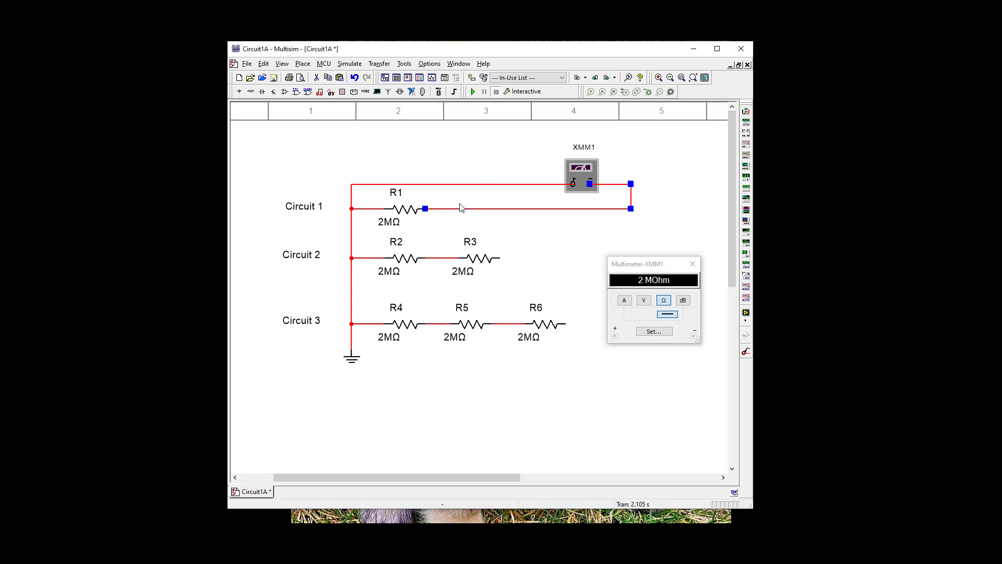
{"action": "left_click", "coordinate": [452, 227]}
Step: Wire the meter to R3's end and simulate Circuit 2, reading 4 MOhm
{"action": "left_click", "coordinate": [500, 259]}
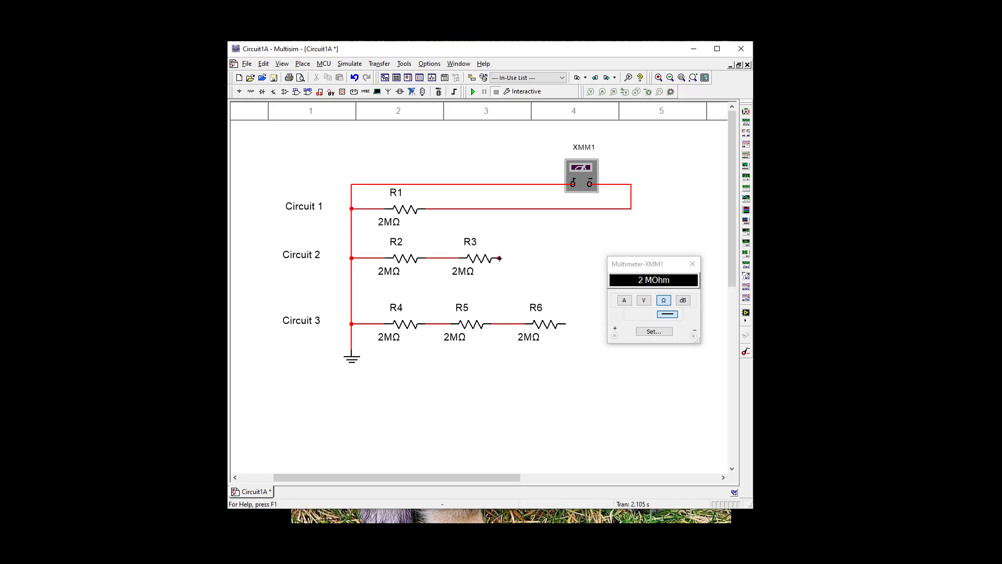
{"action": "left_click", "coordinate": [590, 183]}
{"action": "left_click_drag", "start_coordinate": [550, 216], "coordinate": [621, 219]}
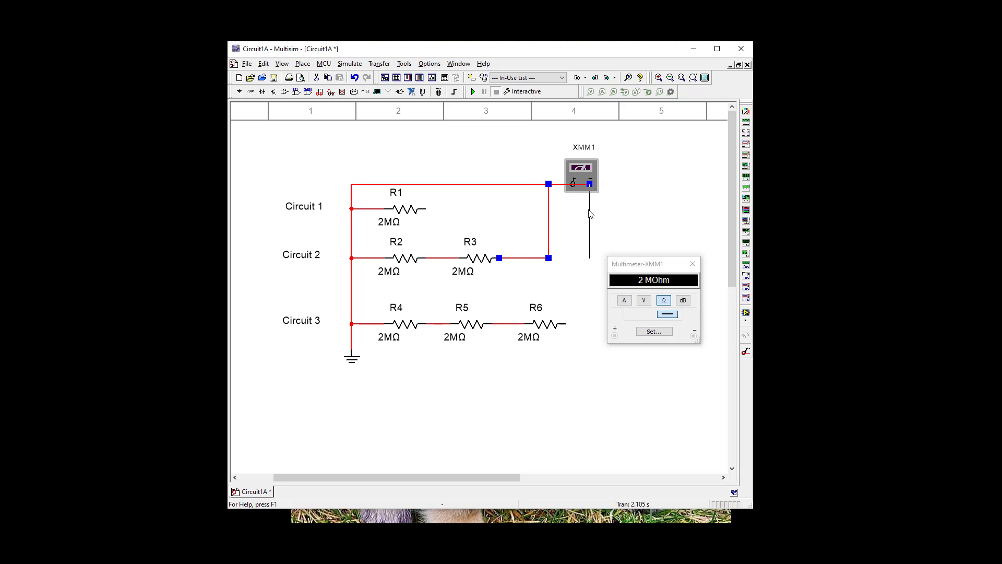
{"action": "left_click", "coordinate": [474, 90]}
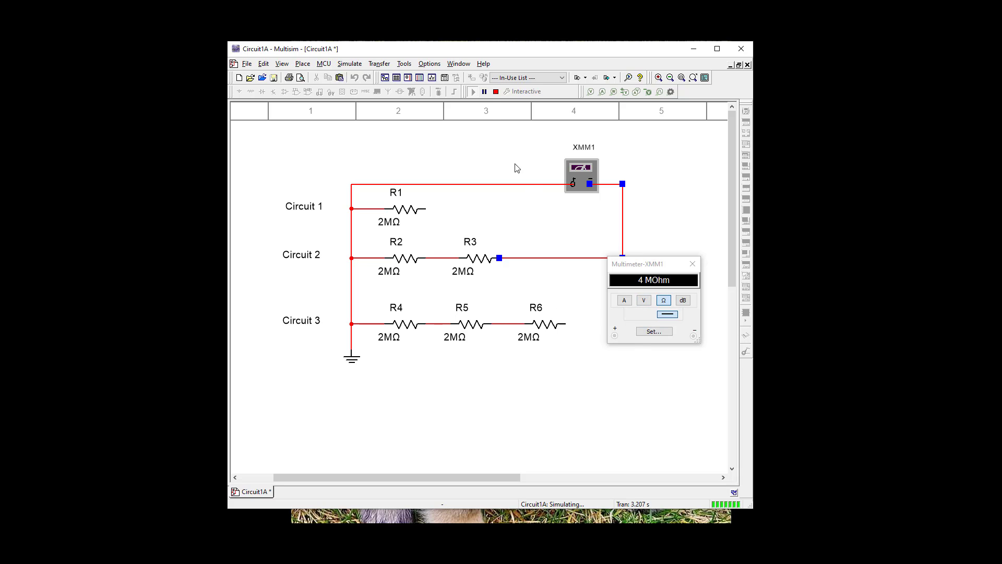
{"action": "left_click", "coordinate": [496, 91]}
Step: Wire the meter to R6's right end and simulate Circuit 3, reading 6 MOhm
{"action": "left_click", "coordinate": [590, 183]}
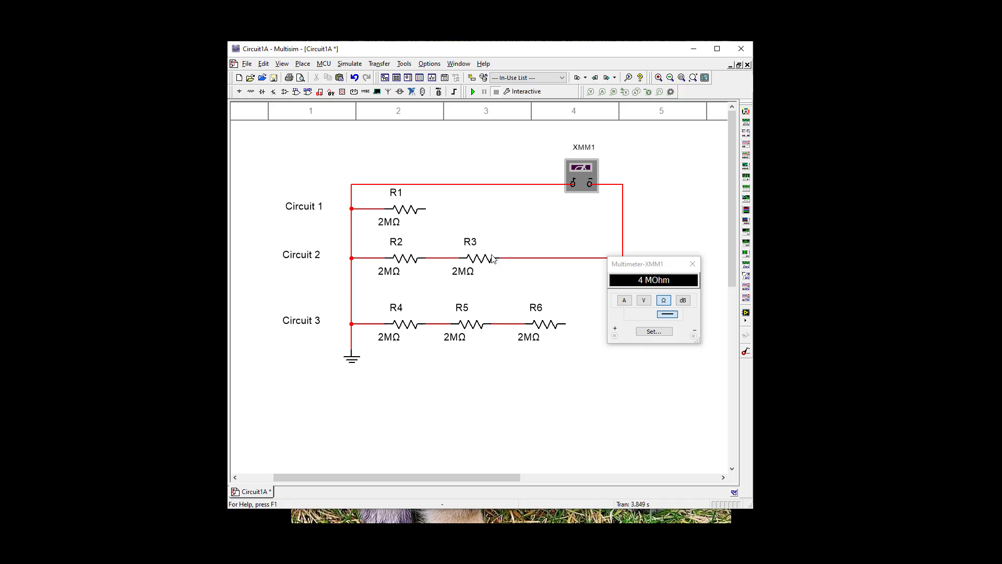
{"action": "left_click", "coordinate": [567, 323]}
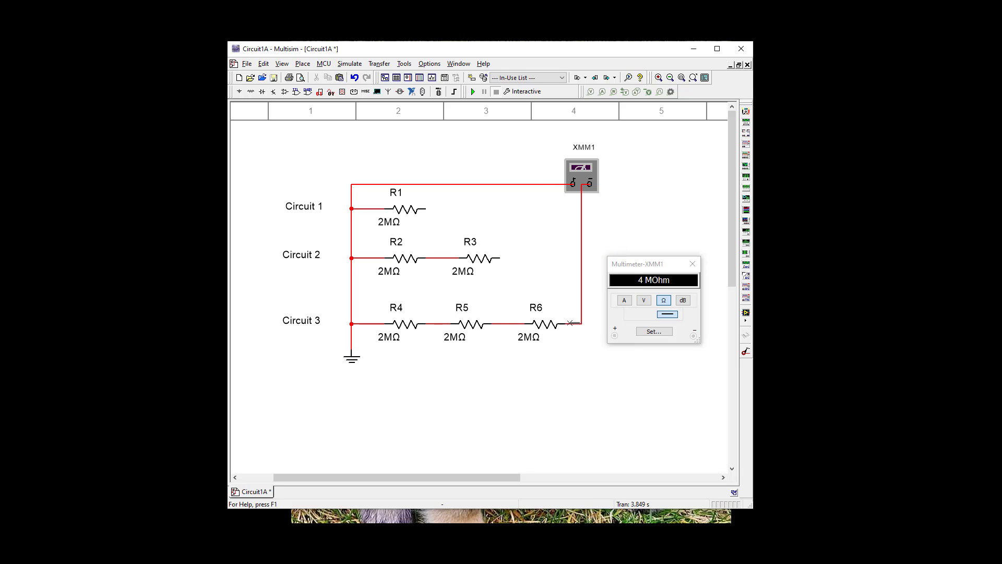
{"action": "left_click", "coordinate": [583, 227]}
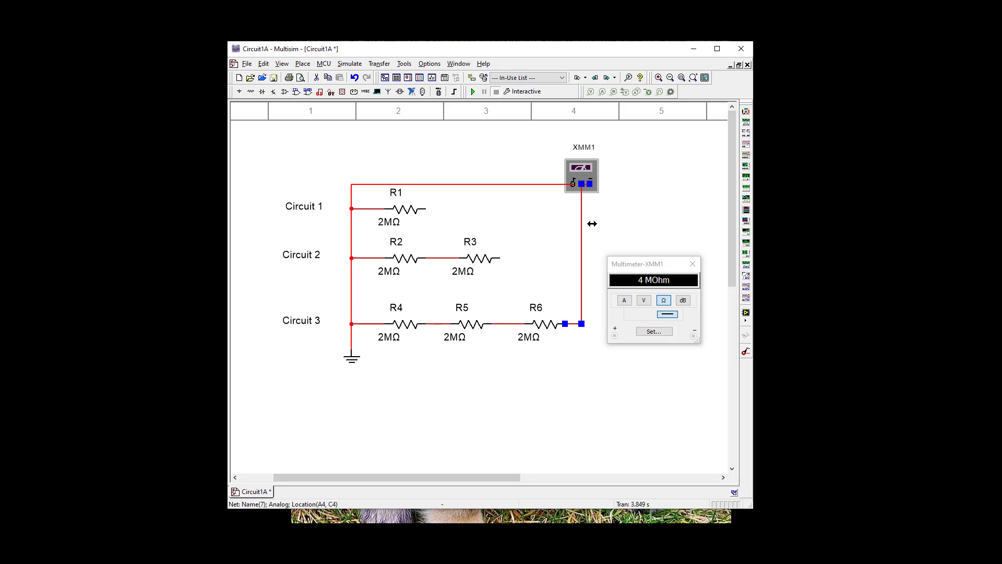
{"action": "left_click_drag", "start_coordinate": [592, 223], "coordinate": [615, 223]}
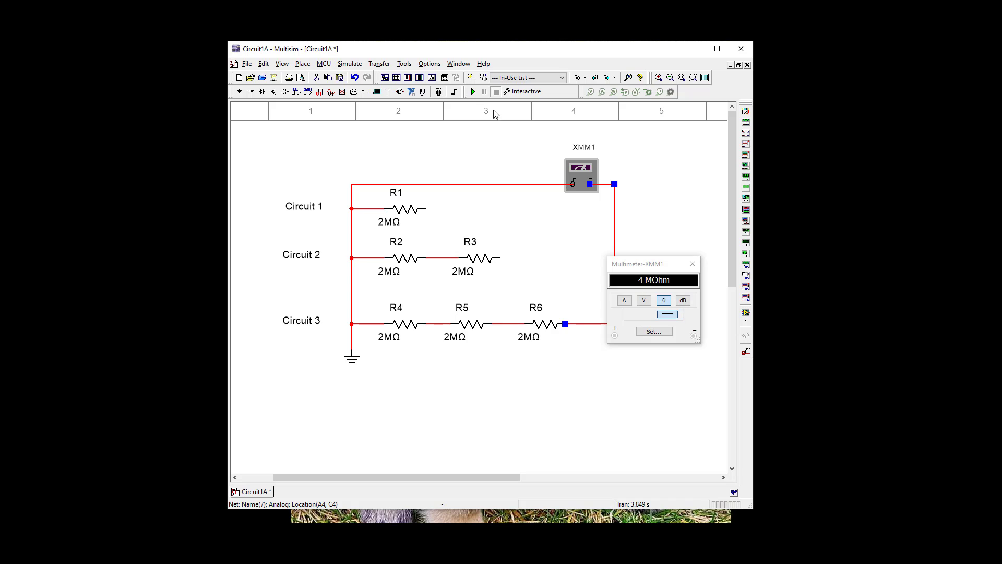
{"action": "left_click", "coordinate": [472, 92]}
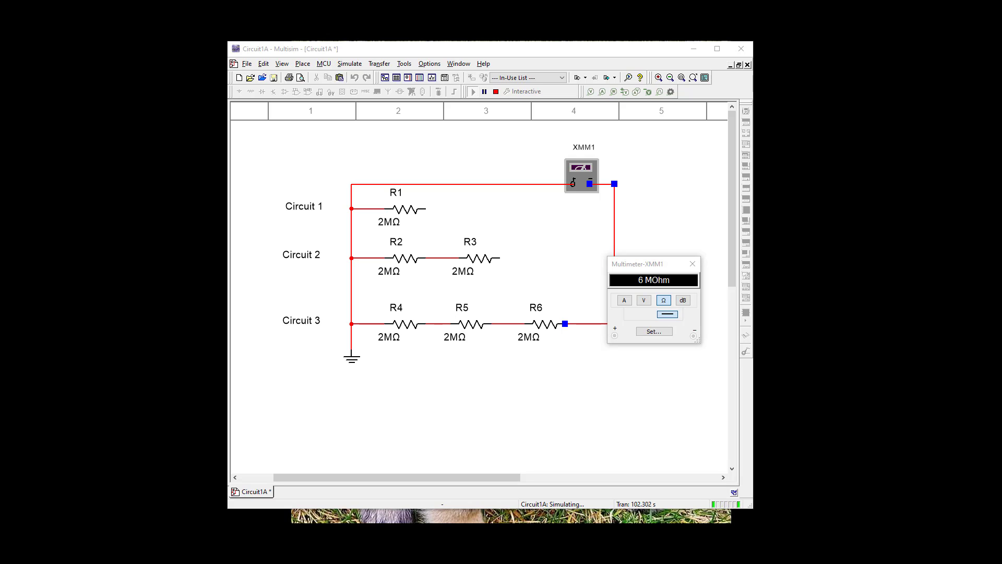
Step: Close Circuit1A, discarding its unsaved changes
{"action": "left_click", "coordinate": [247, 63]}
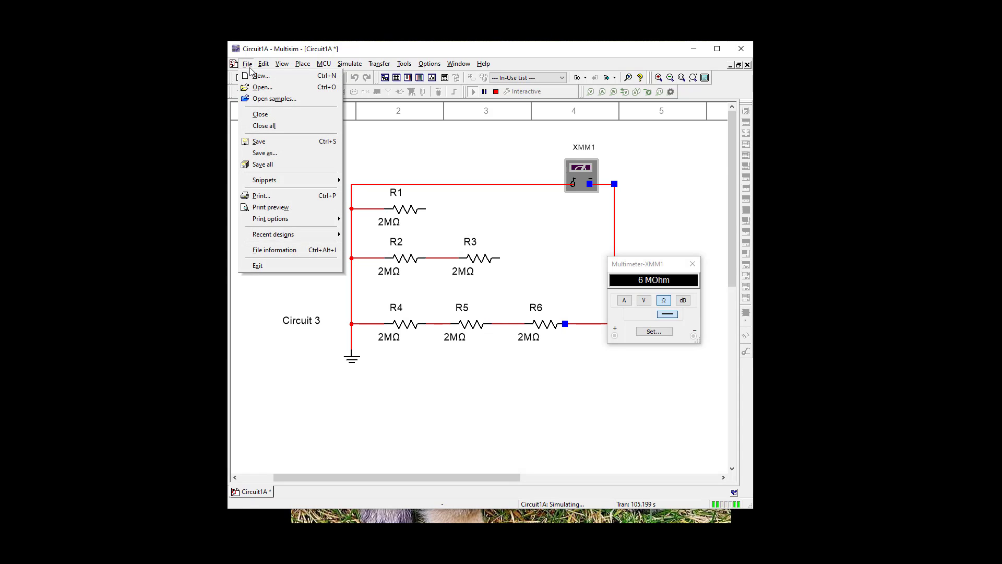
{"action": "left_click", "coordinate": [261, 87]}
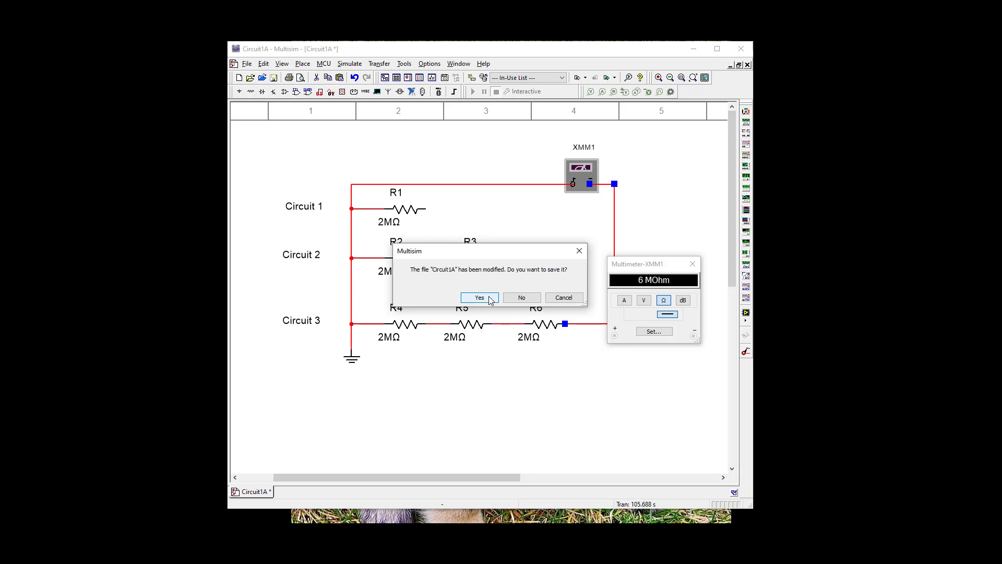
{"action": "left_click", "coordinate": [520, 297]}
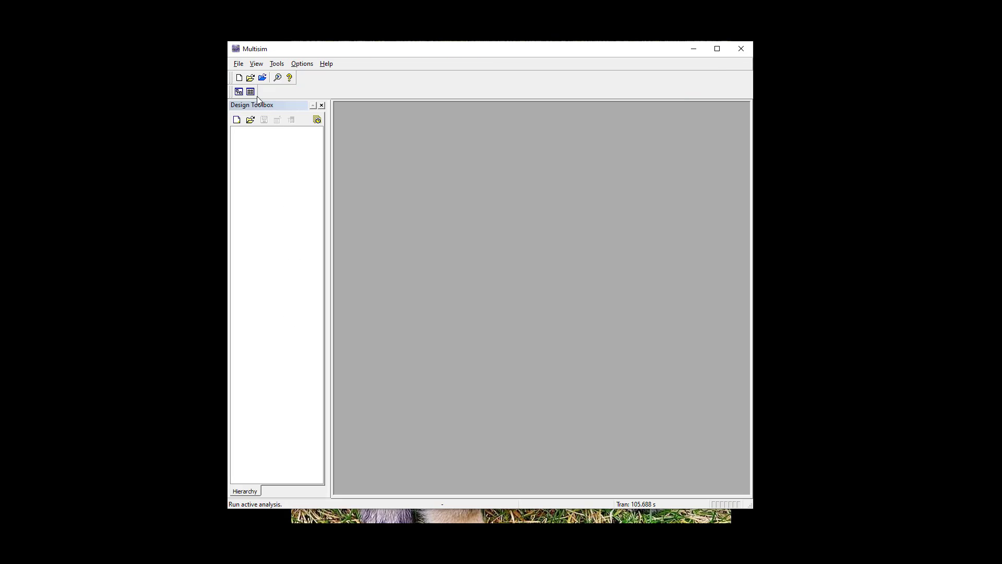
Step: Open Circuit1B.ms8 from the Desktop
{"action": "left_click", "coordinate": [239, 63]}
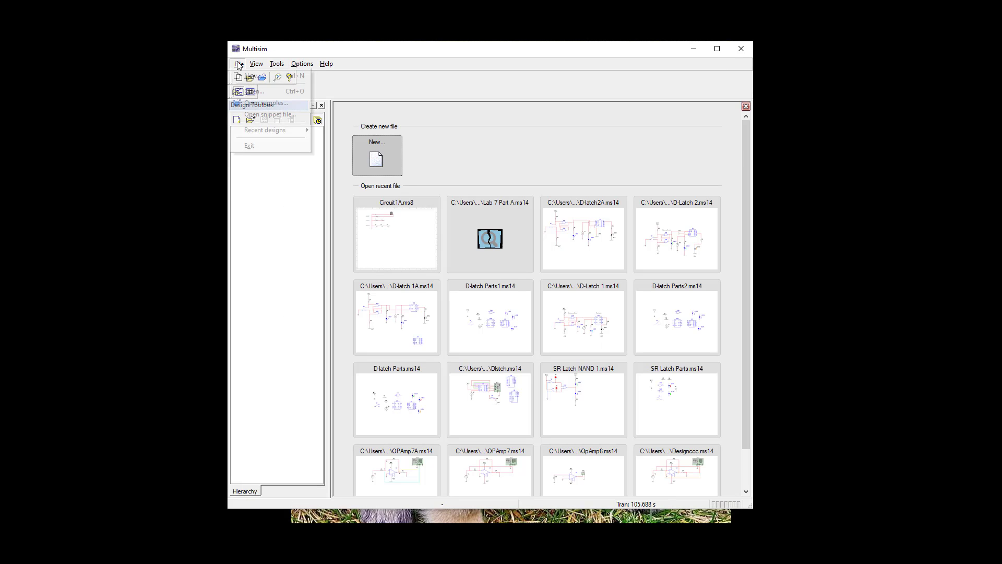
{"action": "left_click", "coordinate": [259, 79]}
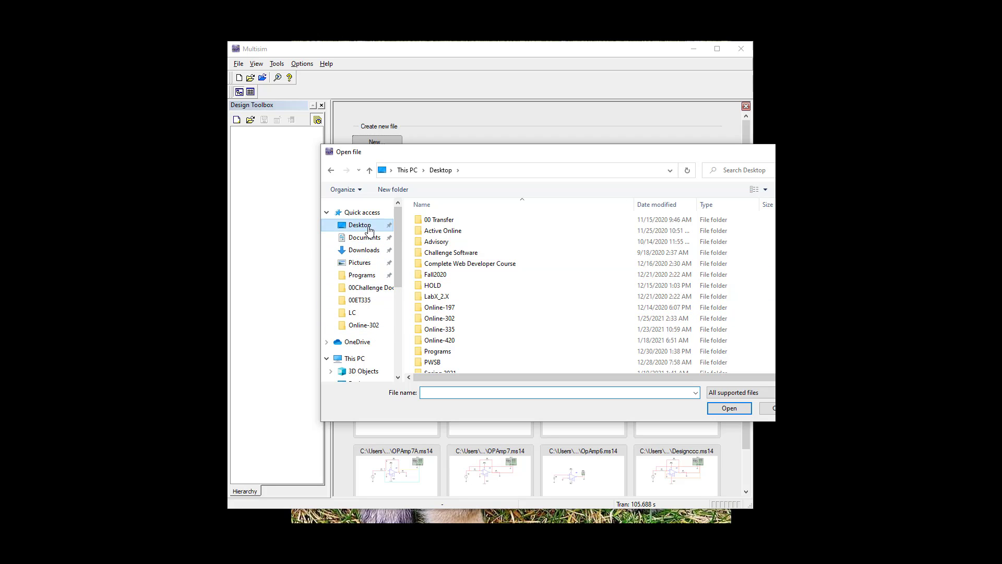
{"action": "scroll", "coordinate": [501, 290], "scroll_direction": "down", "scroll_amount": 3}
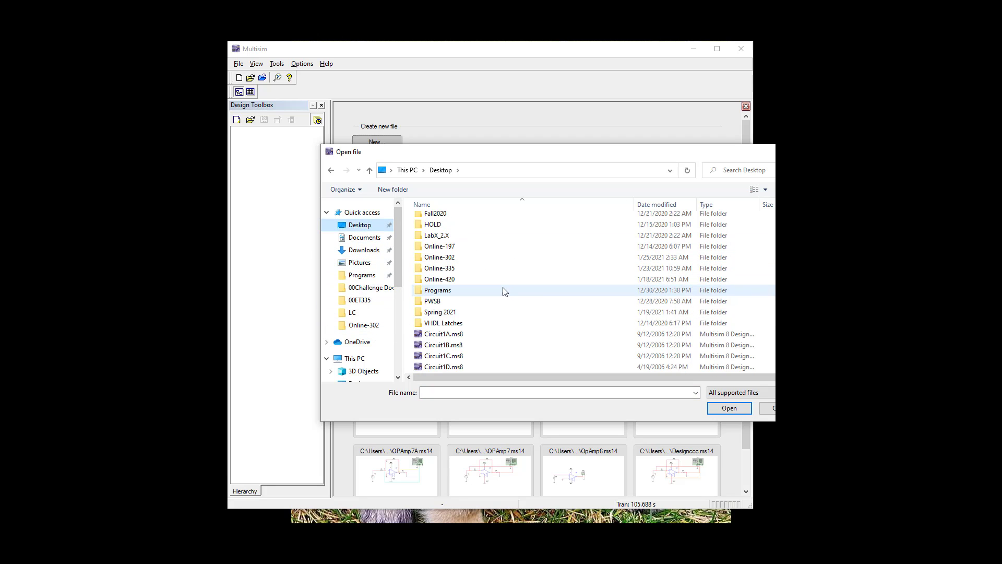
{"action": "double_click", "coordinate": [444, 345]}
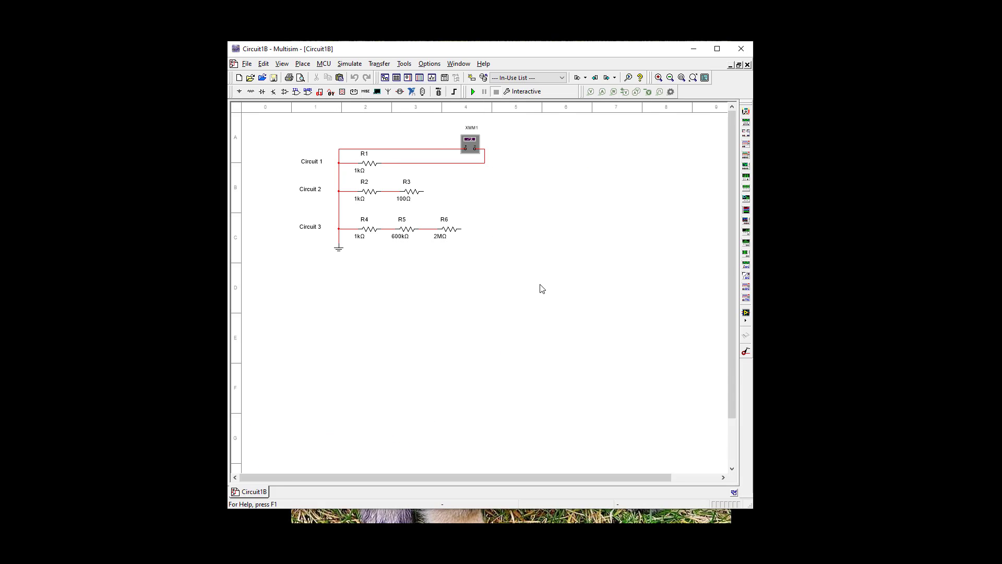
{"action": "scroll", "coordinate": [542, 288], "scroll_direction": "up", "scroll_amount": 2}
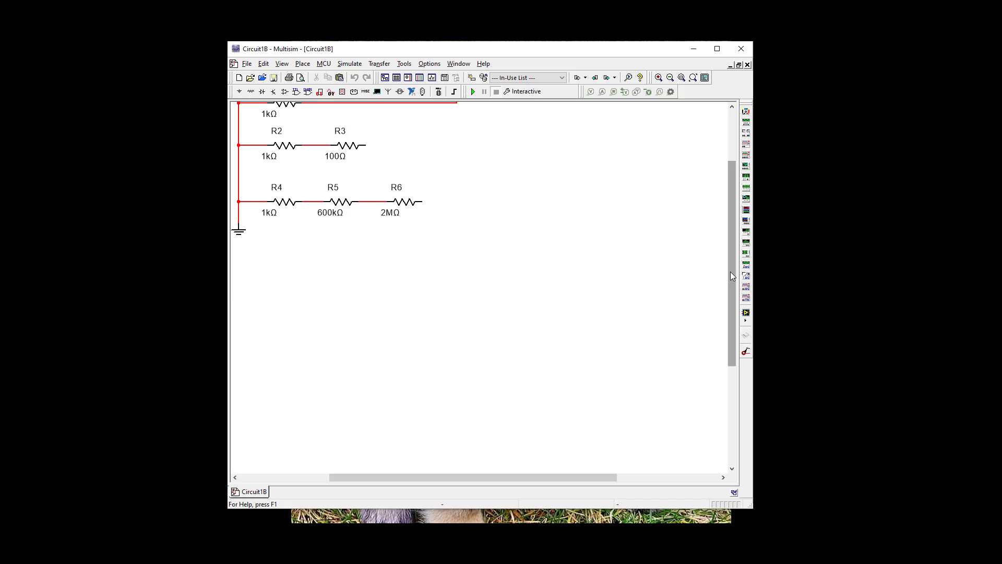
{"action": "left_click_drag", "start_coordinate": [731, 271], "coordinate": [728, 202]}
{"action": "scroll", "coordinate": [610, 290], "scroll_direction": "up", "scroll_amount": 1}
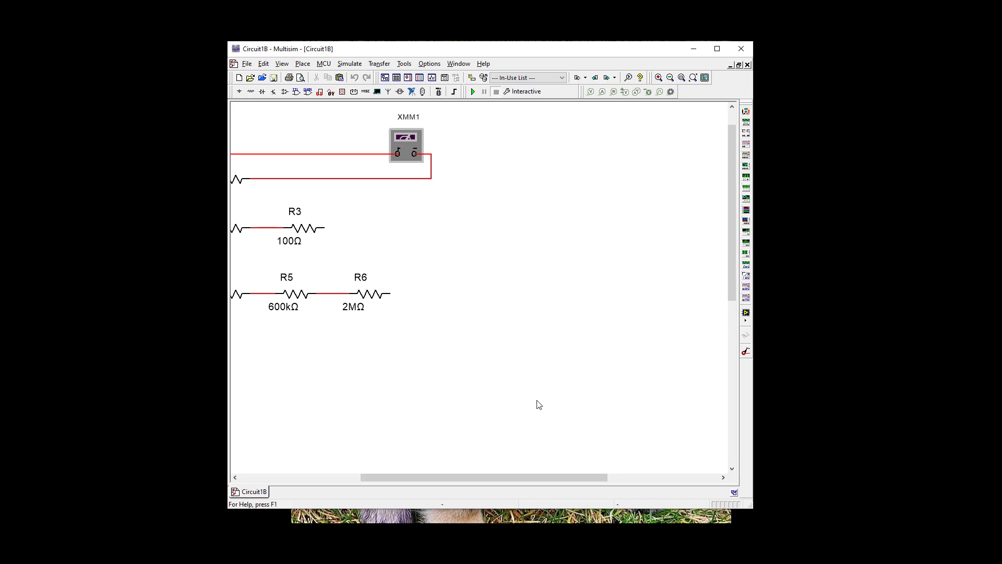
{"action": "left_click_drag", "start_coordinate": [481, 477], "coordinate": [402, 474]}
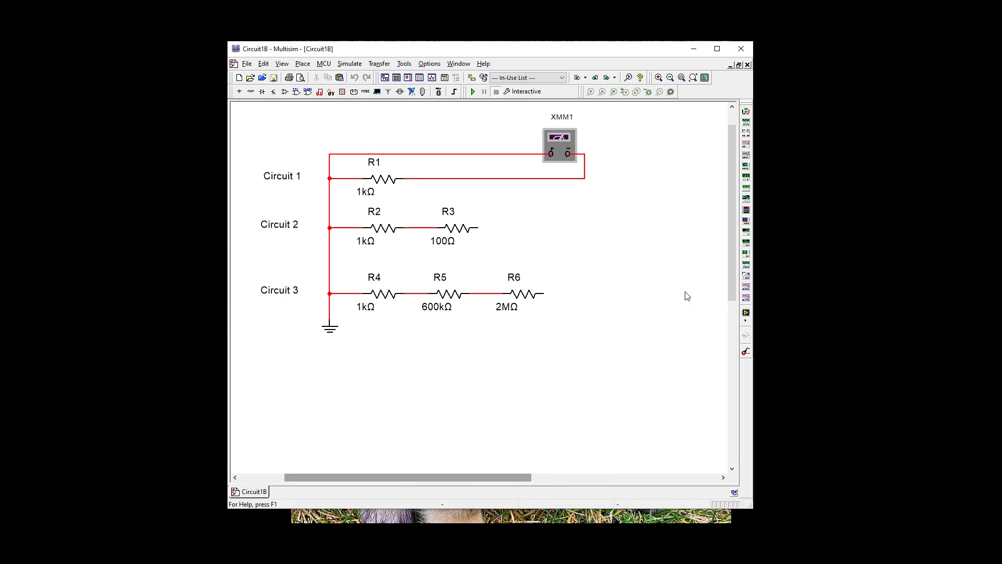
{"action": "left_click_drag", "start_coordinate": [732, 271], "coordinate": [734, 249]}
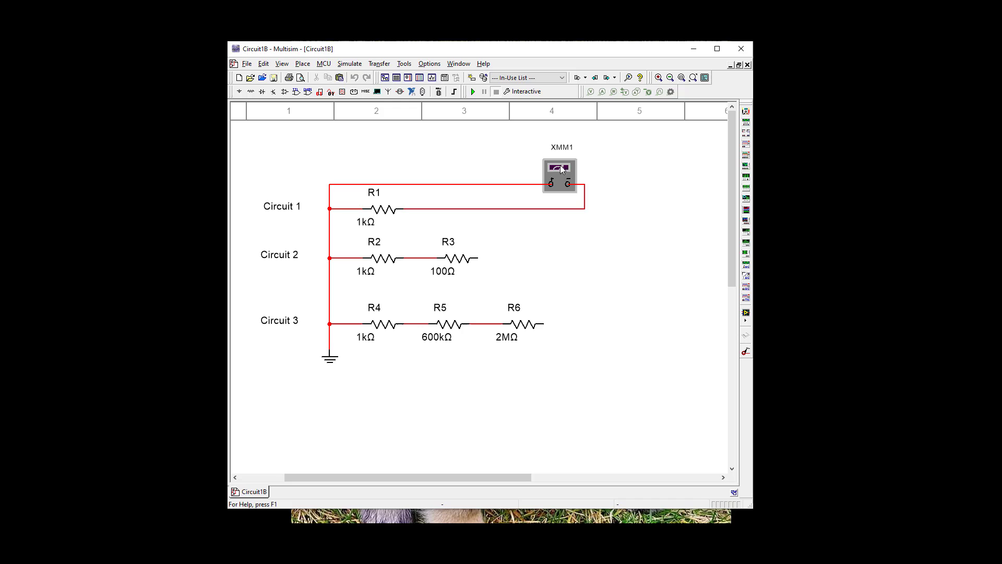
Step: Simulate Circuit1B, read 1 kΩ for Circuit 1 on XMM1, then stop
{"action": "left_click", "coordinate": [473, 92]}
{"action": "left_click", "coordinate": [559, 179]}
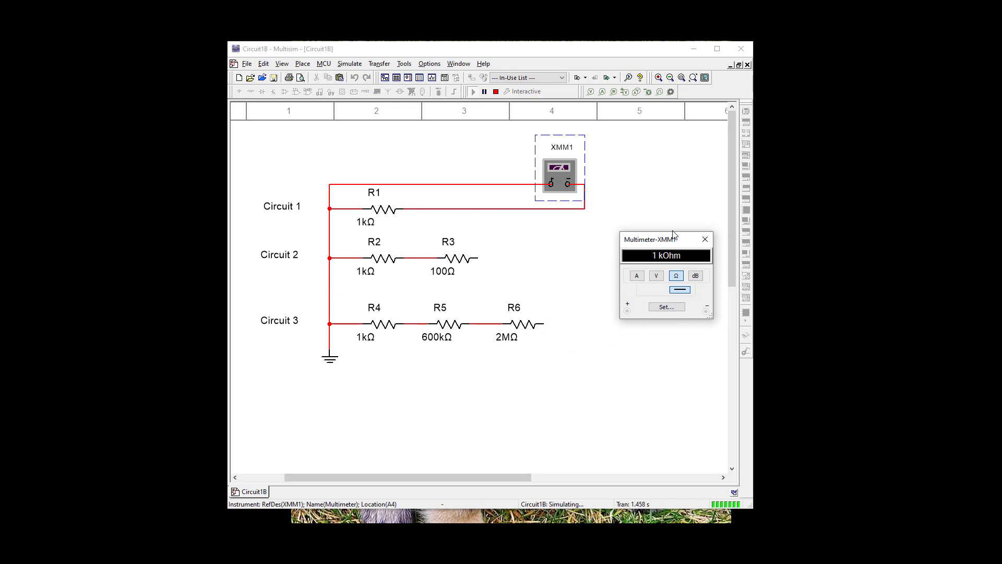
{"action": "left_click_drag", "start_coordinate": [584, 257], "coordinate": [654, 230]}
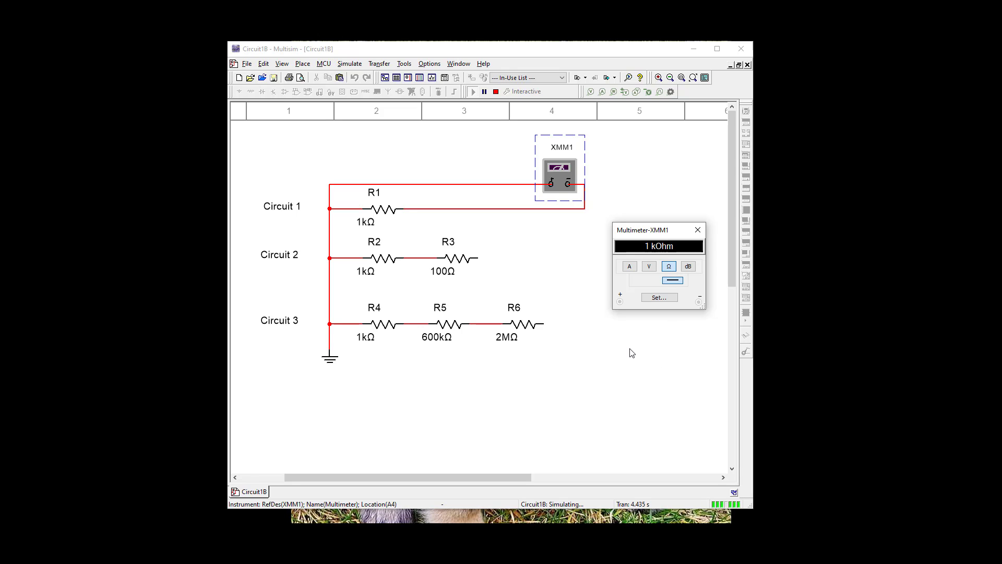
{"action": "left_click", "coordinate": [496, 92]}
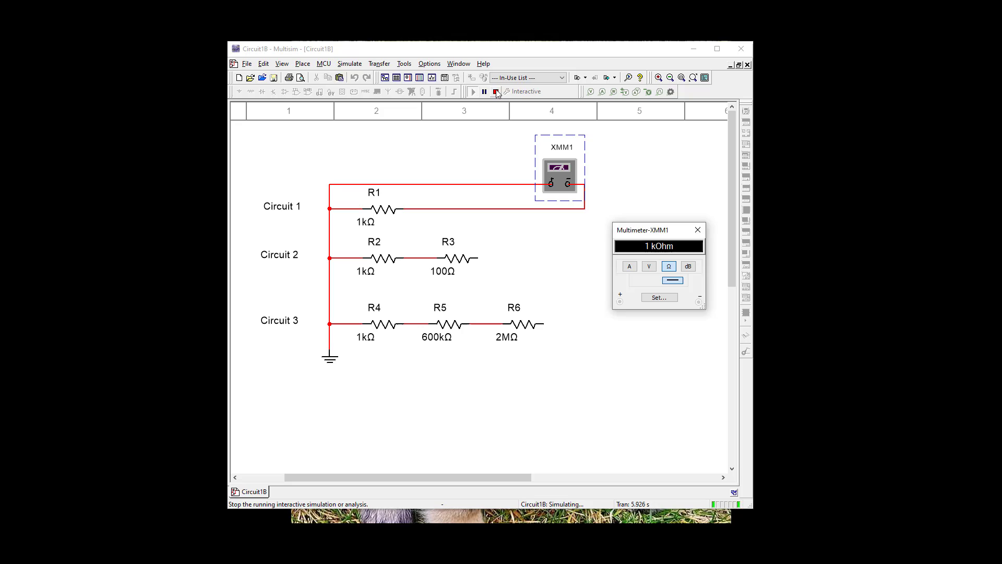
Step: Move the meter lead from R1 to R3 and simulate, reading 1.1 kΩ
{"action": "left_click_drag", "start_coordinate": [404, 209], "coordinate": [480, 257]}
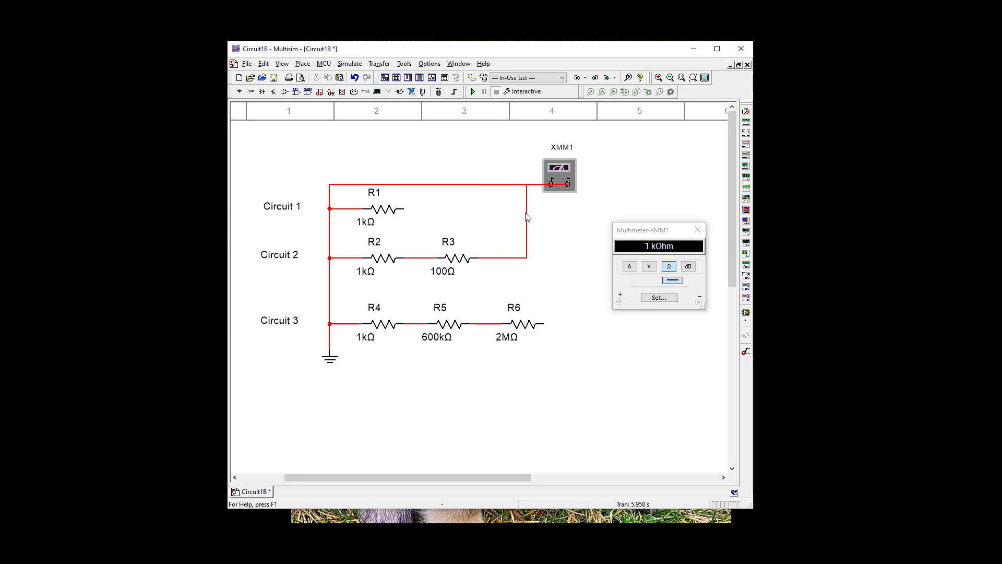
{"action": "left_click", "coordinate": [527, 217]}
{"action": "left_click_drag", "start_coordinate": [527, 215], "coordinate": [584, 207]}
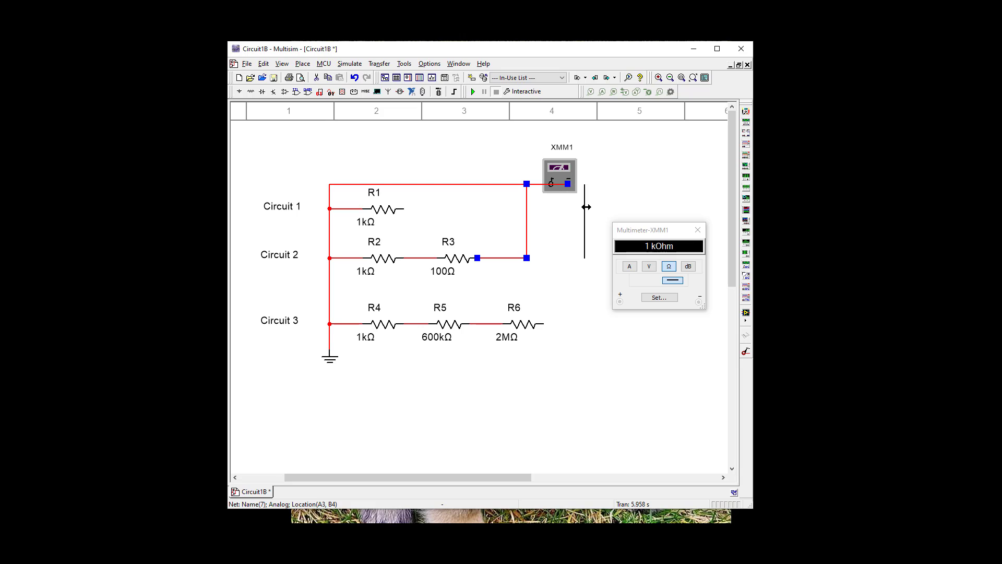
{"action": "left_click", "coordinate": [575, 274]}
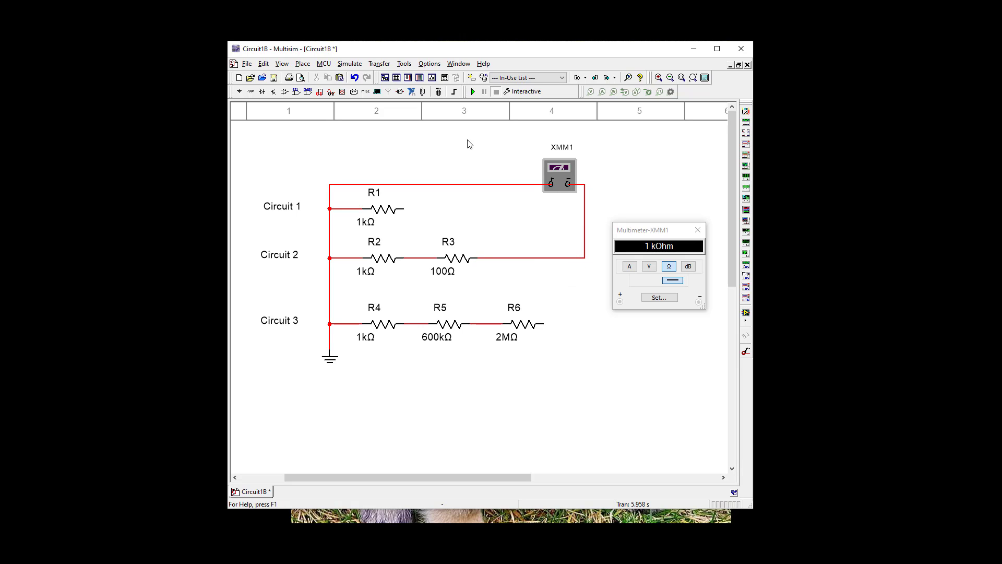
{"action": "left_click", "coordinate": [473, 92]}
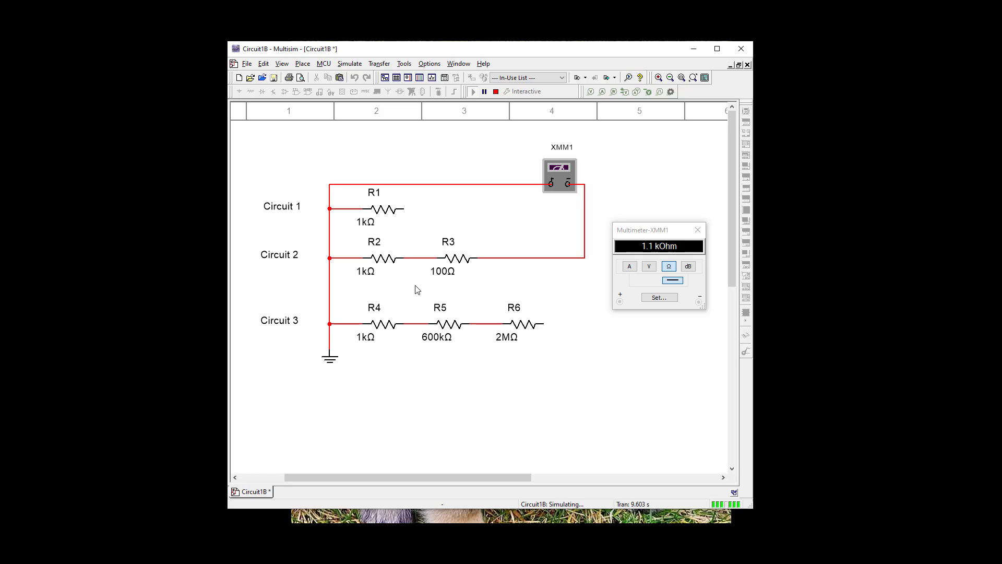
Step: Replace the Circuit 2 meter lead with one to R6, then simulate for 2.601 MΩ
{"action": "left_click", "coordinate": [475, 92]}
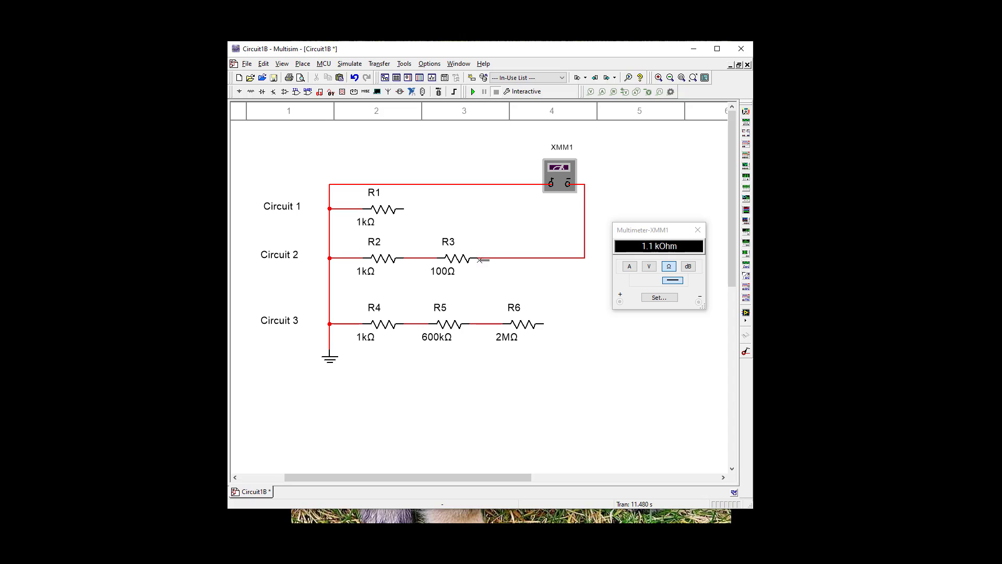
{"action": "left_click", "coordinate": [551, 189]}
{"action": "left_click", "coordinate": [545, 324]}
{"action": "left_click", "coordinate": [583, 235]}
{"action": "key", "text": "Delete"}
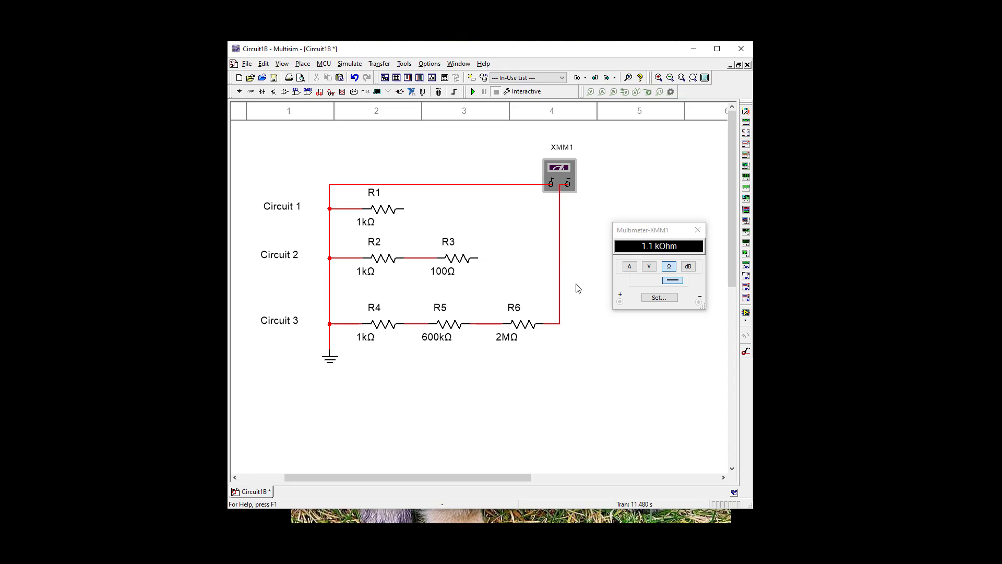
{"action": "left_click", "coordinate": [560, 254]}
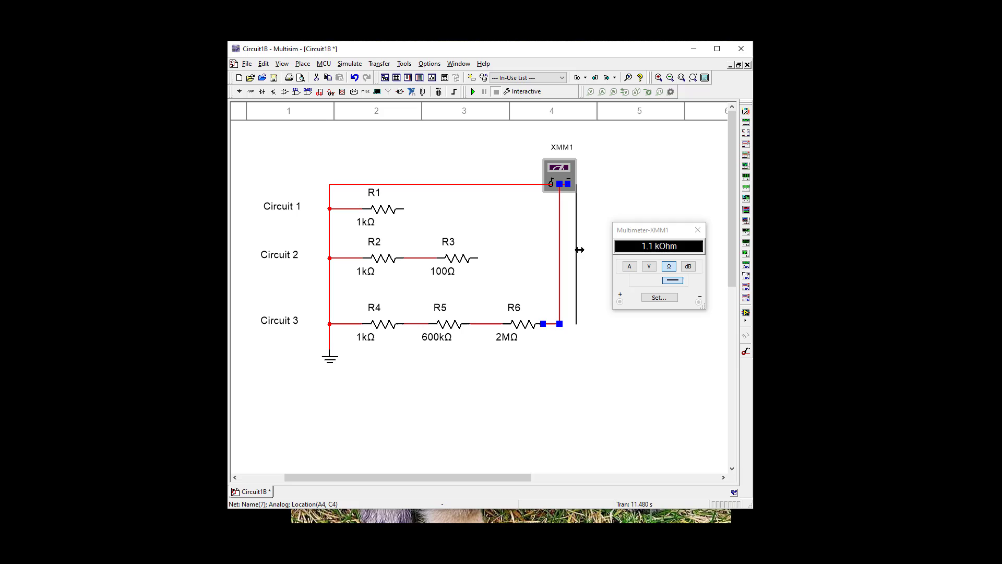
{"action": "left_click_drag", "start_coordinate": [561, 251], "coordinate": [585, 251]}
{"action": "left_click", "coordinate": [476, 90]}
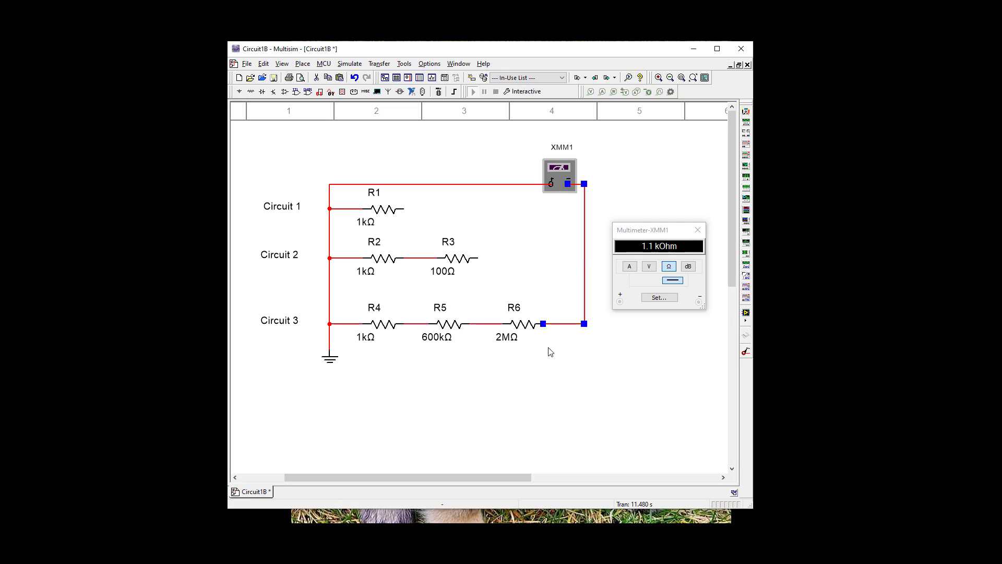